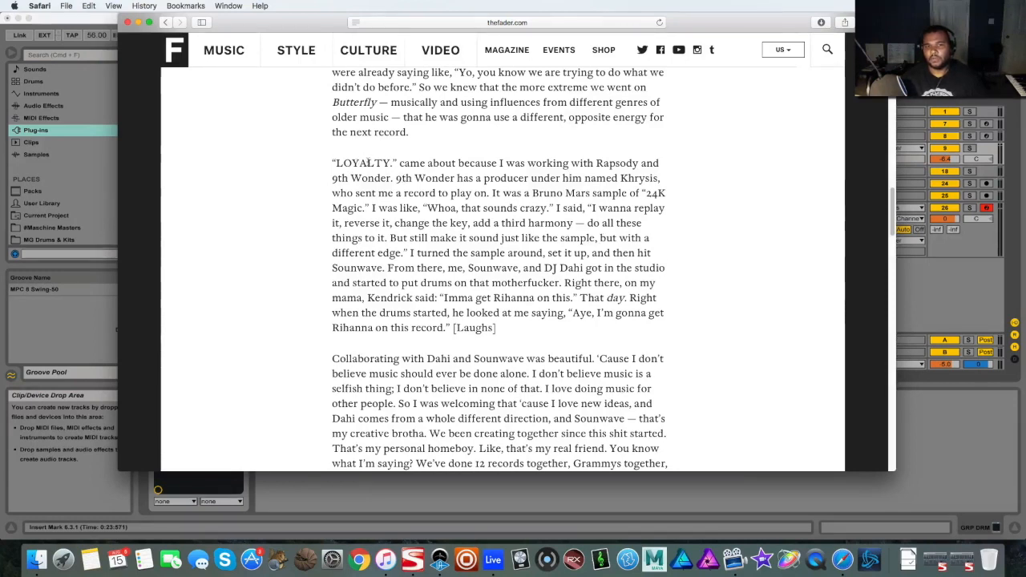
Switch from the browser article to Ableton Live and select the SS track, then close its Serato Sample window.
left_click(961, 461)
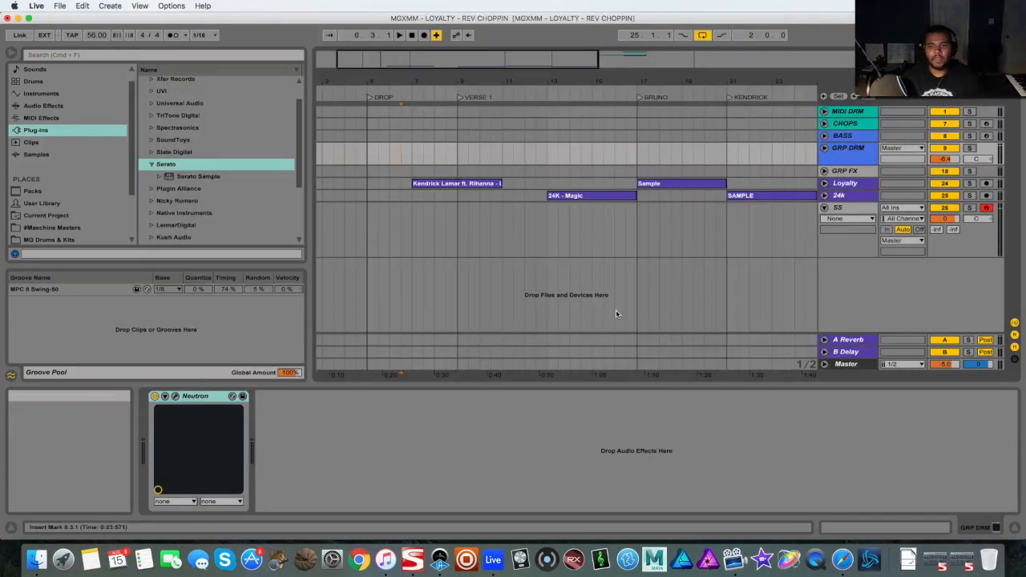
left_click(425, 221)
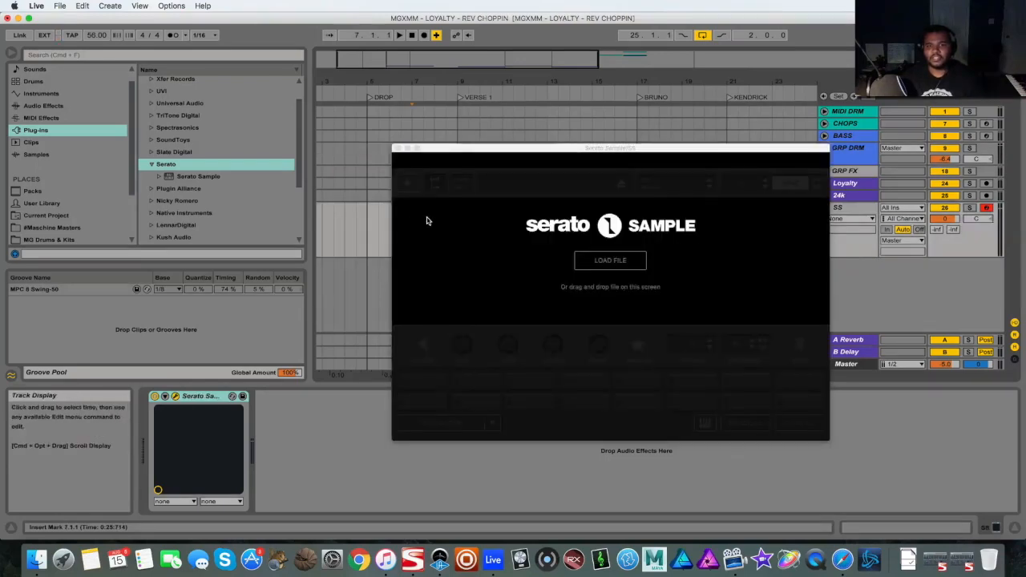
left_click(397, 149)
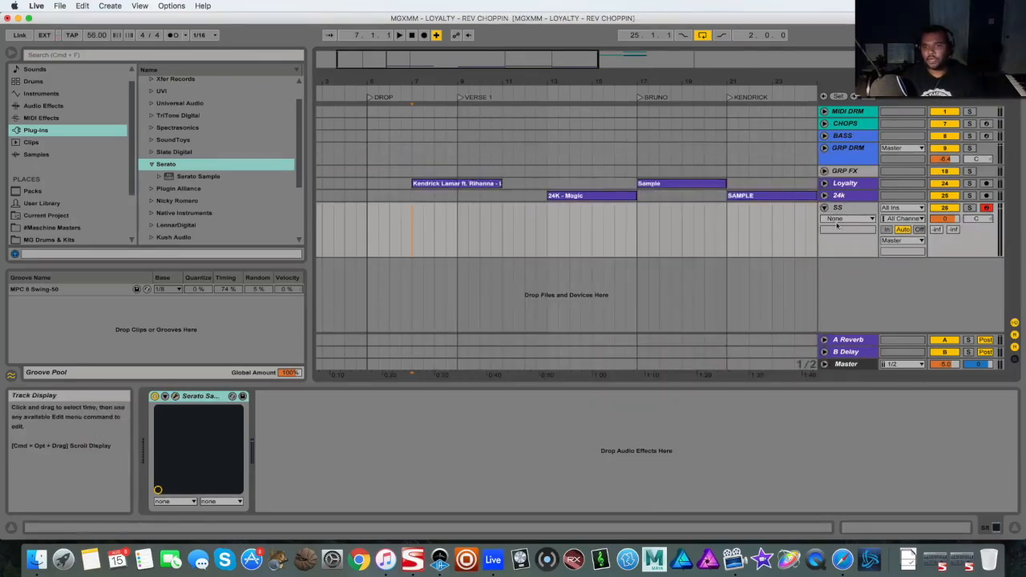
Audition the Kendrick Lamar clip on the Loyalty track from bar 7 and inspect its waveform.
left_click(413, 211)
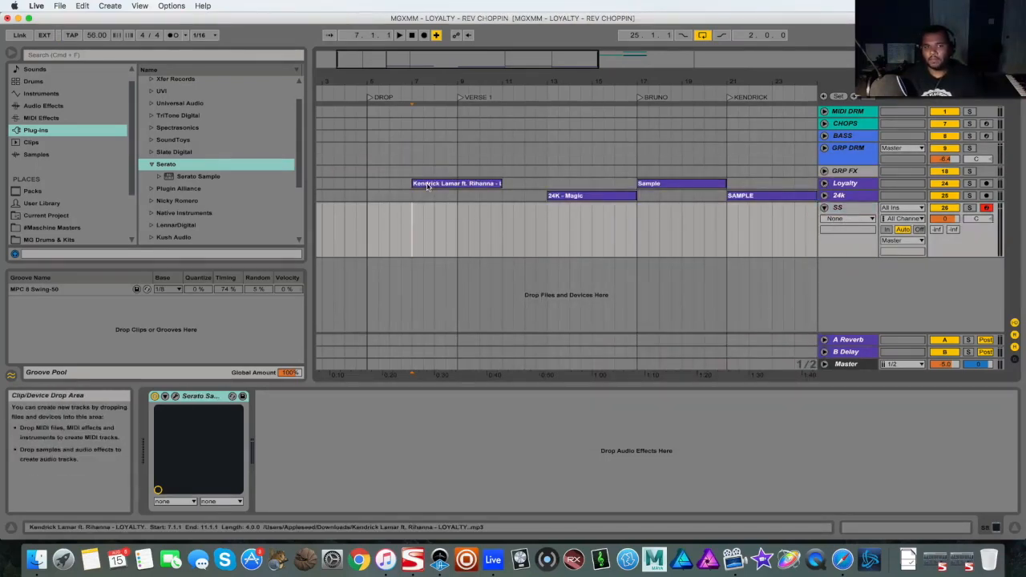
key("space")
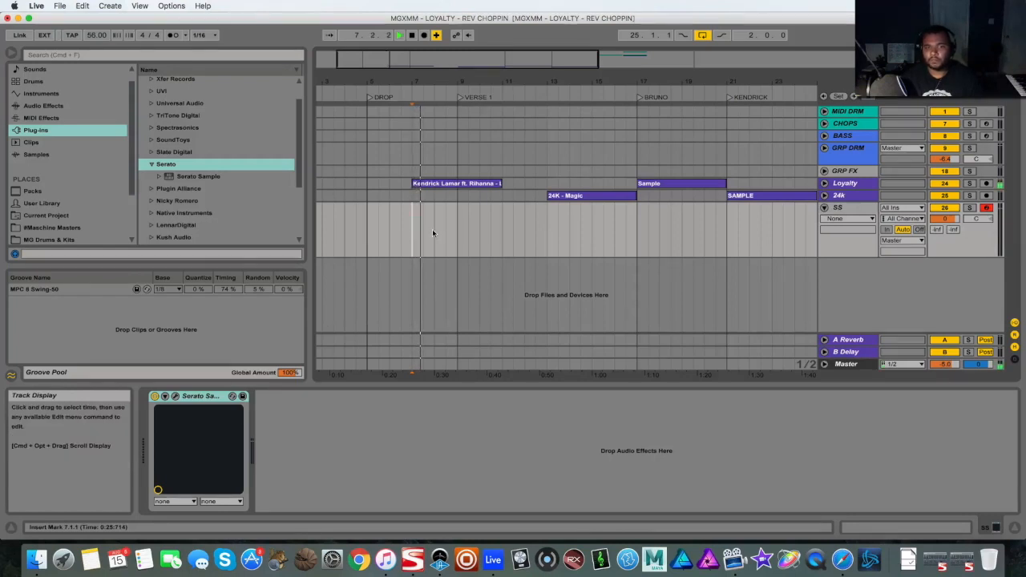
left_click(824, 184)
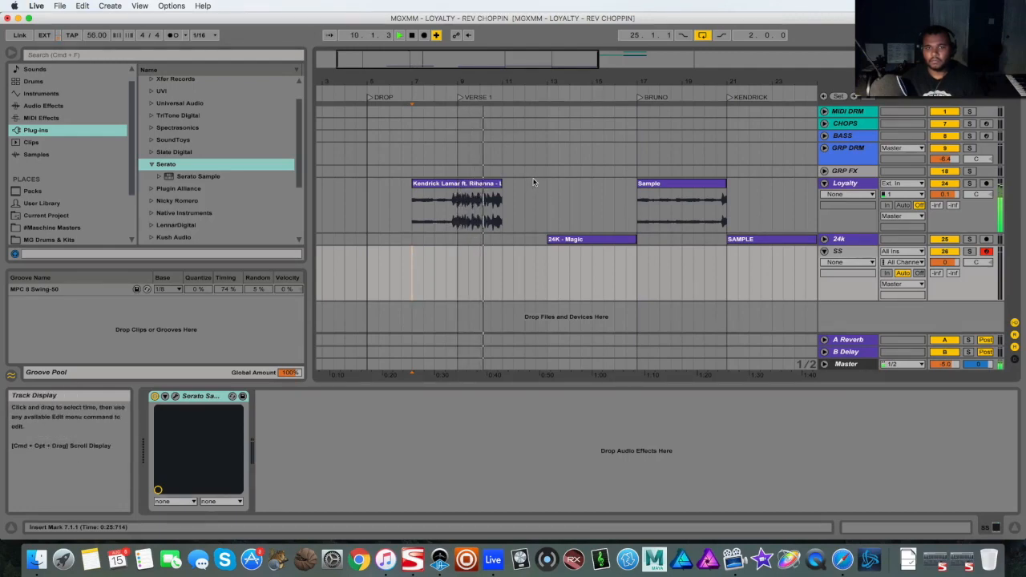
key("space")
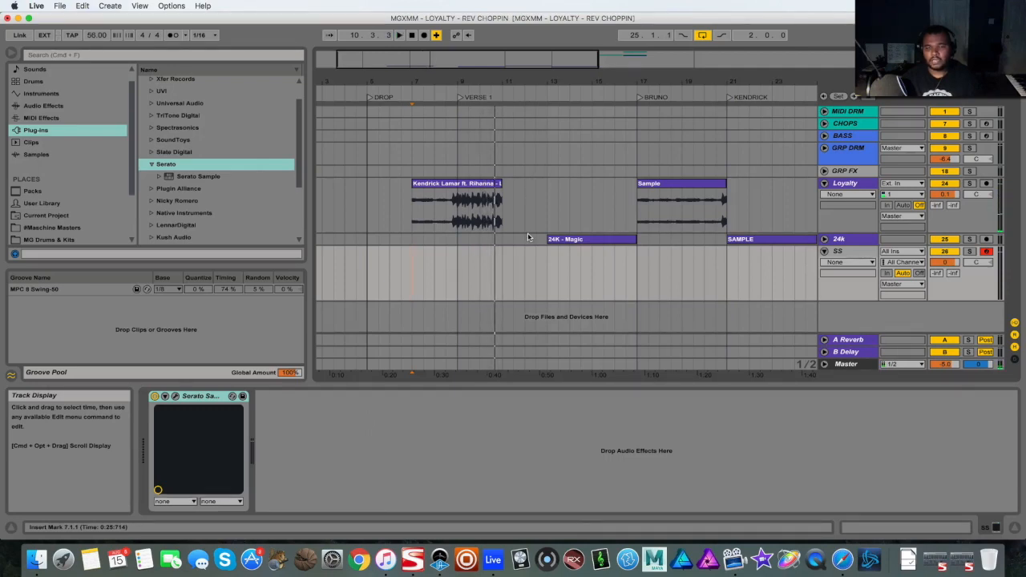
left_click(824, 183)
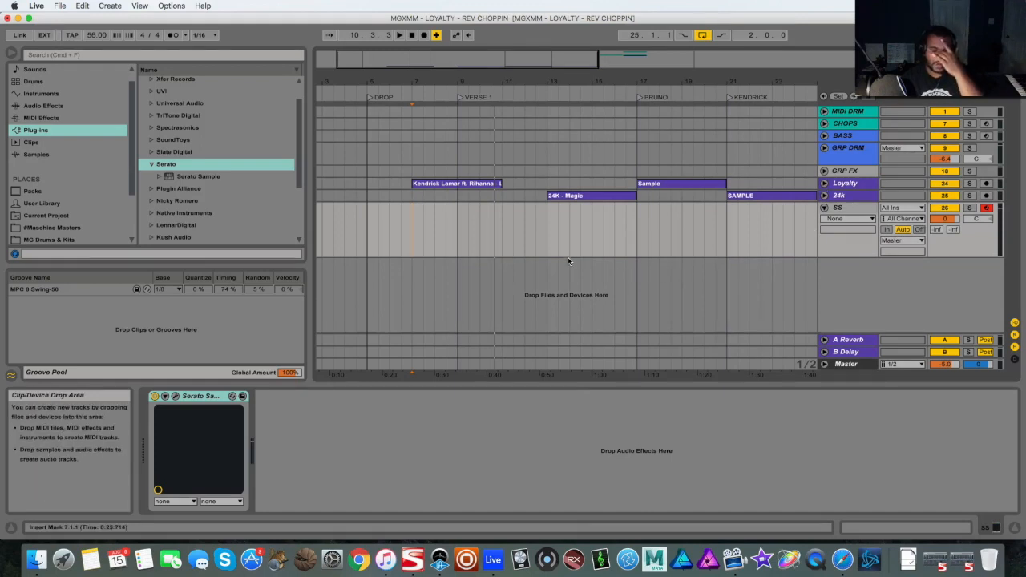
Audition the 24K - Magic clip on the 24k track from bar 13.
left_click(553, 240)
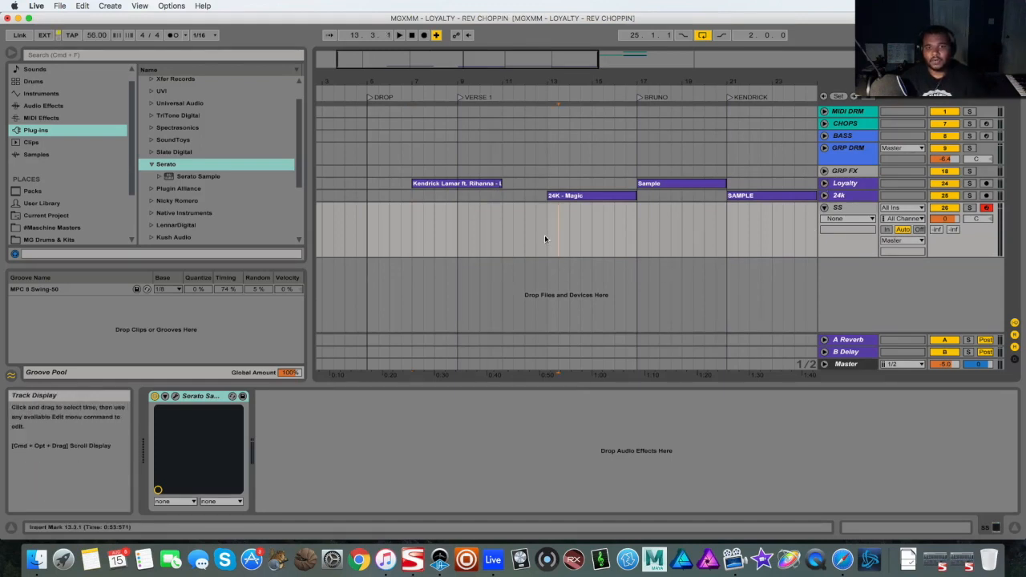
left_click(825, 198)
left_click(826, 199)
key("space")
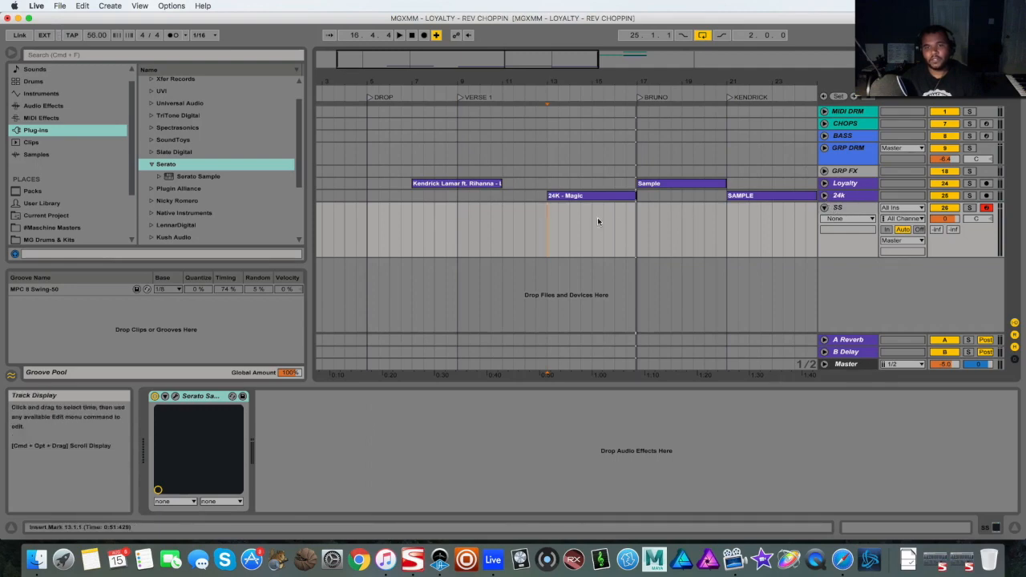
Reverse the Sample clip on the Loyalty track in the BRUNO section.
left_click_drag(531, 54, 574, 58)
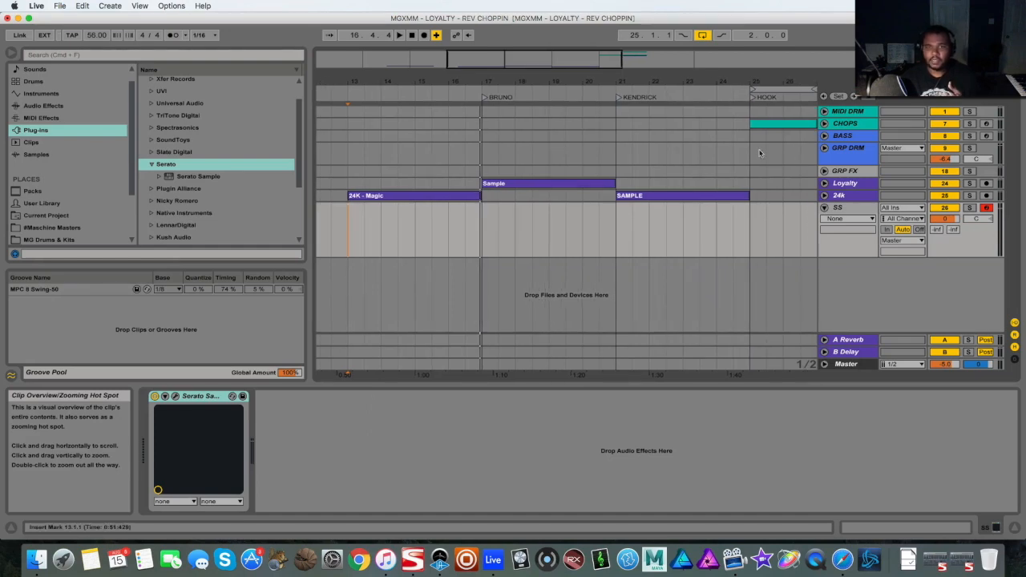
left_click(825, 183)
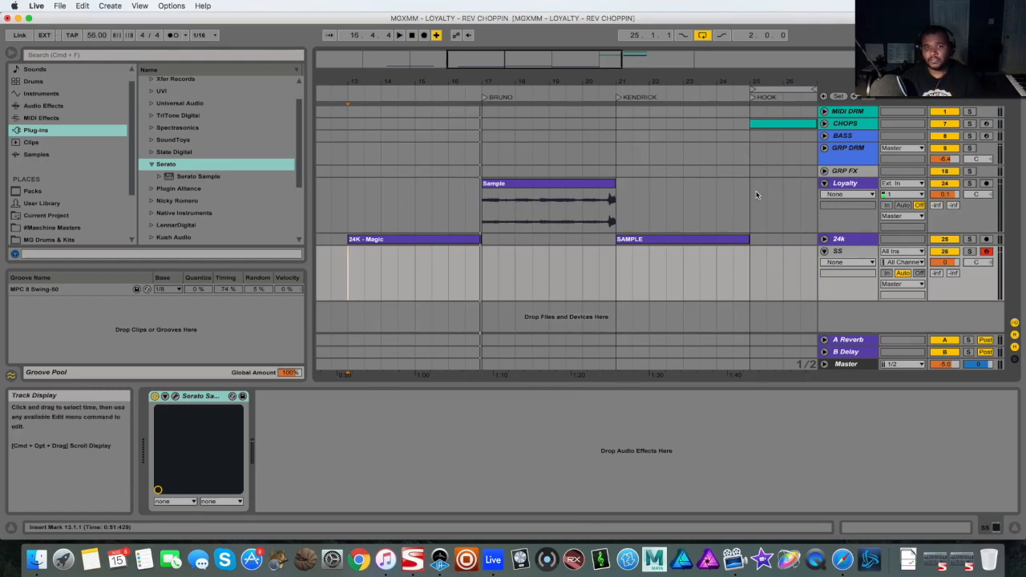
left_click(480, 276)
left_click(554, 183)
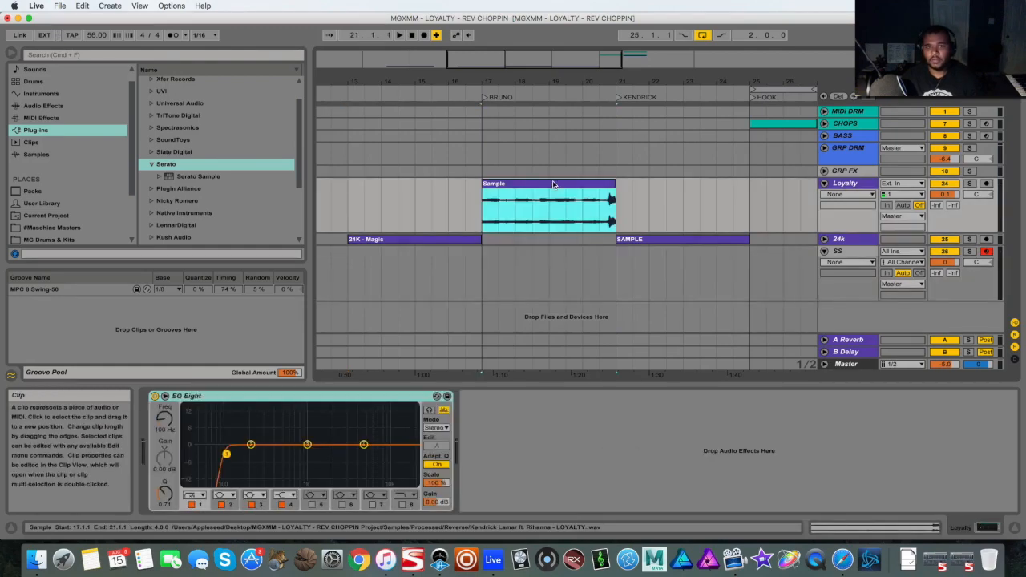
left_click(902, 527)
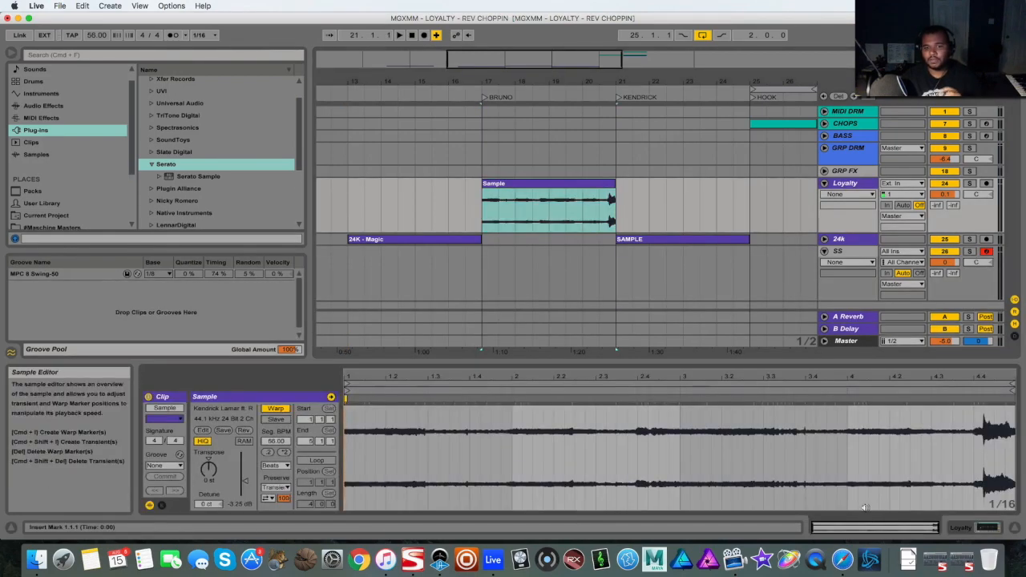
left_click(243, 432)
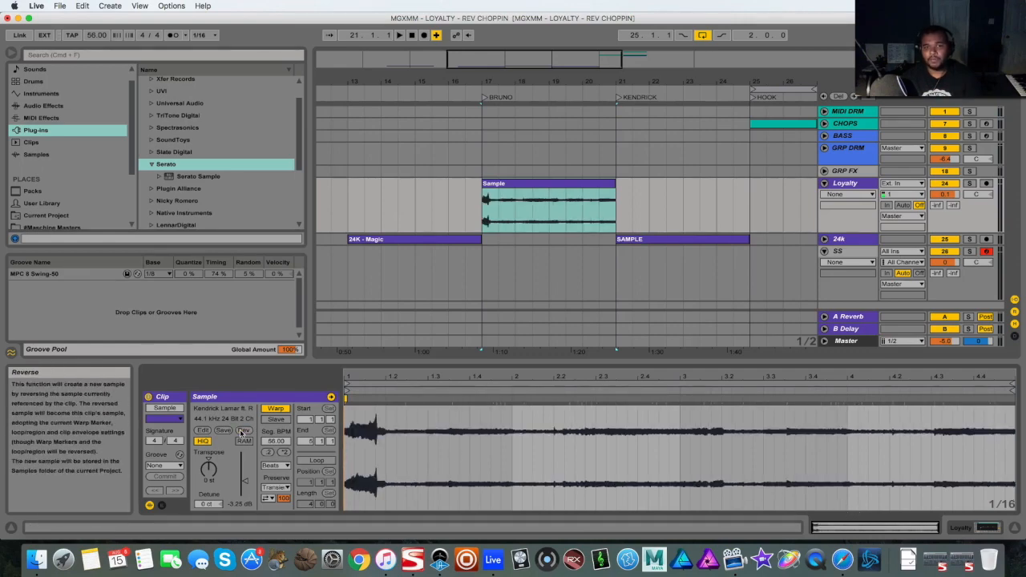
Loop the arrangement around the reversed Sample clip from bar 17 to 21 and play it back.
left_click(480, 276)
left_click(551, 183)
key("super+l")
left_click(480, 287)
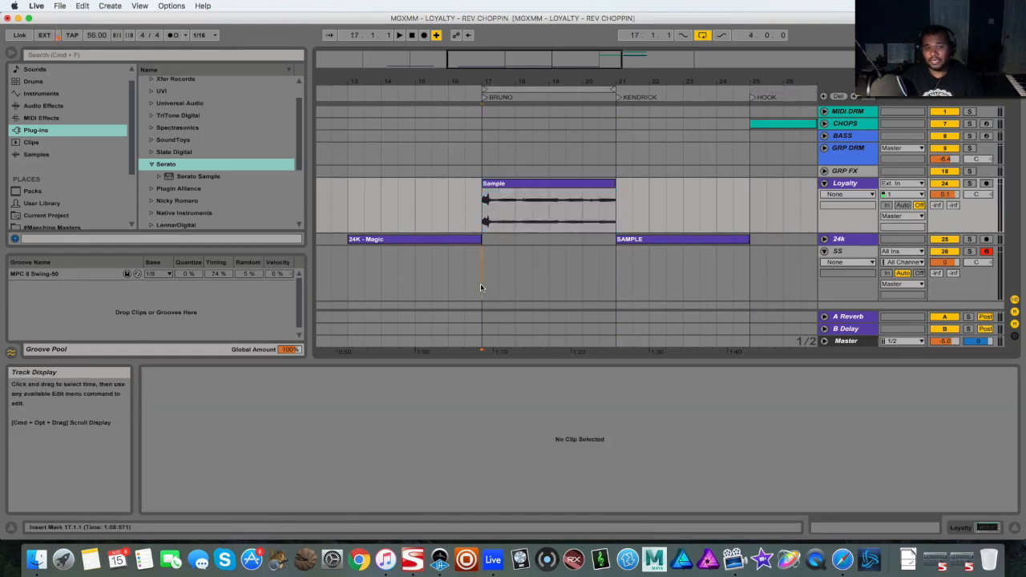
key("space")
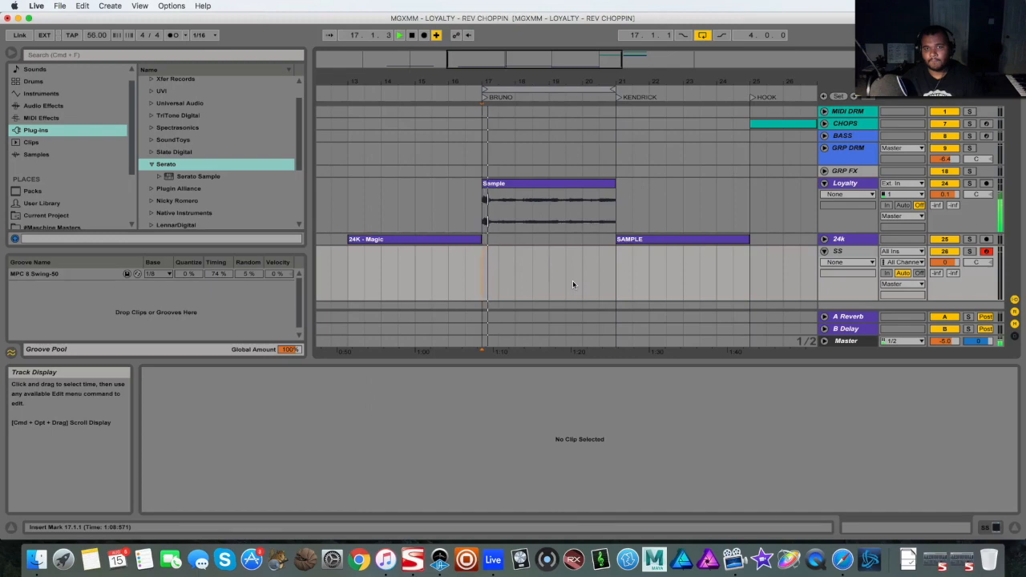
Load the reversed Sample clip into Serato Sample on the SS track to detect its key, and close the plug-in.
left_click(563, 184)
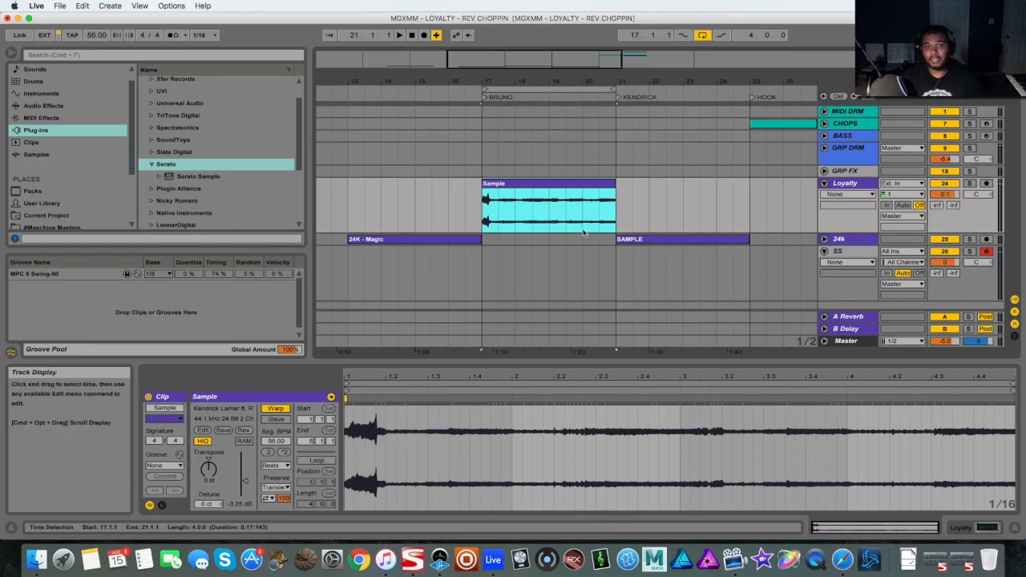
left_click(840, 253)
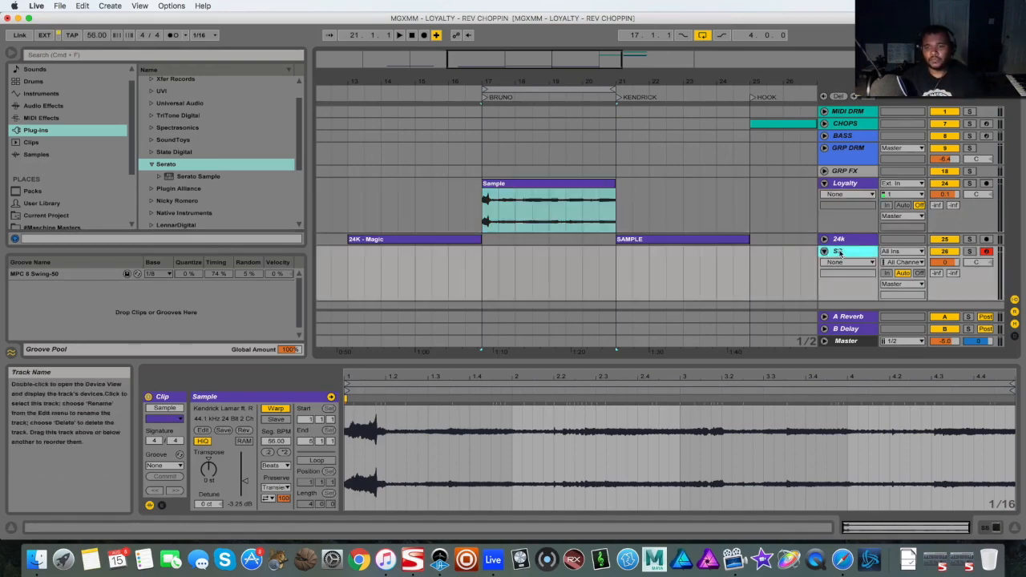
left_click(991, 528)
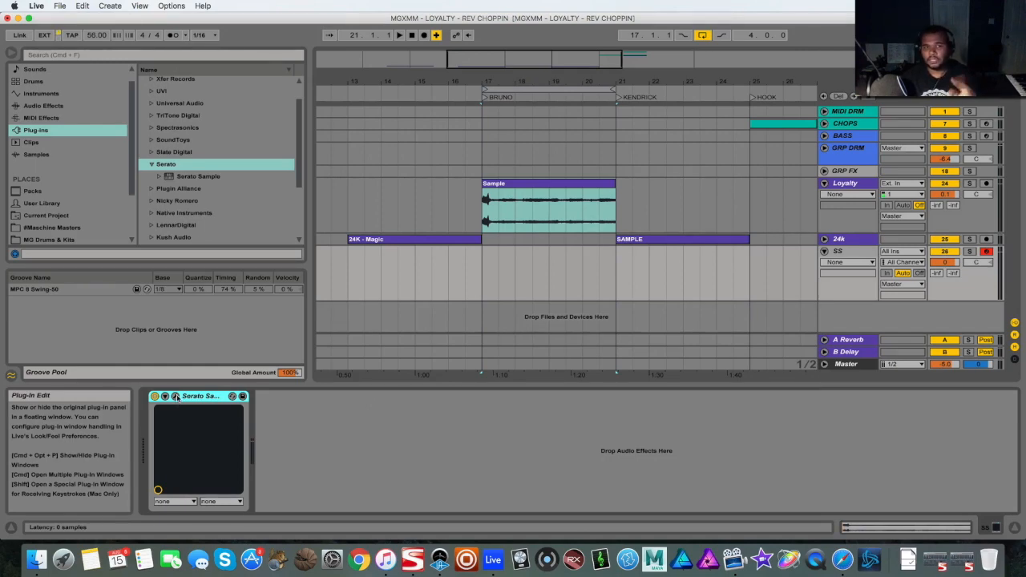
left_click_drag(552, 145, 553, 248)
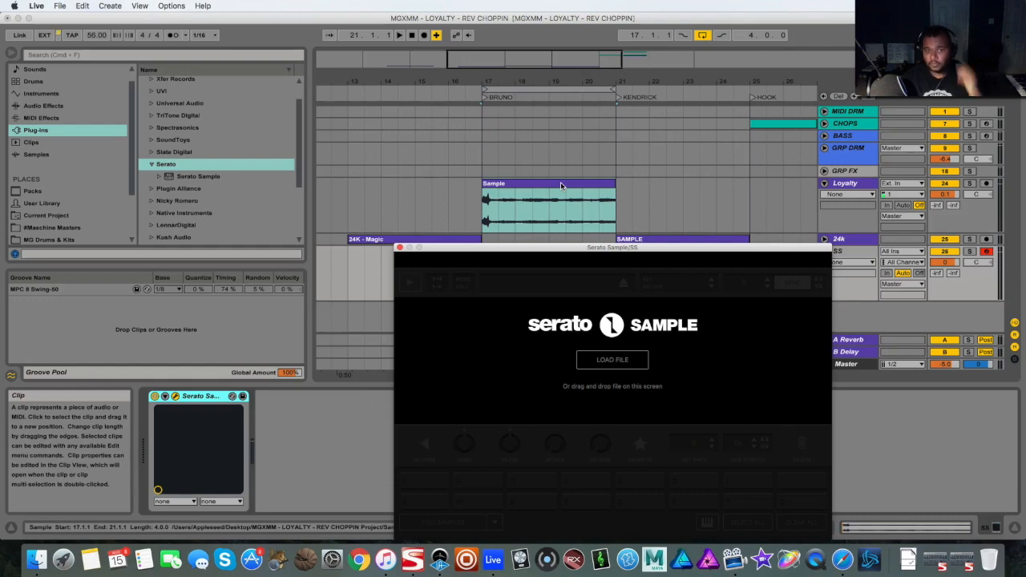
left_click_drag(561, 182, 535, 359)
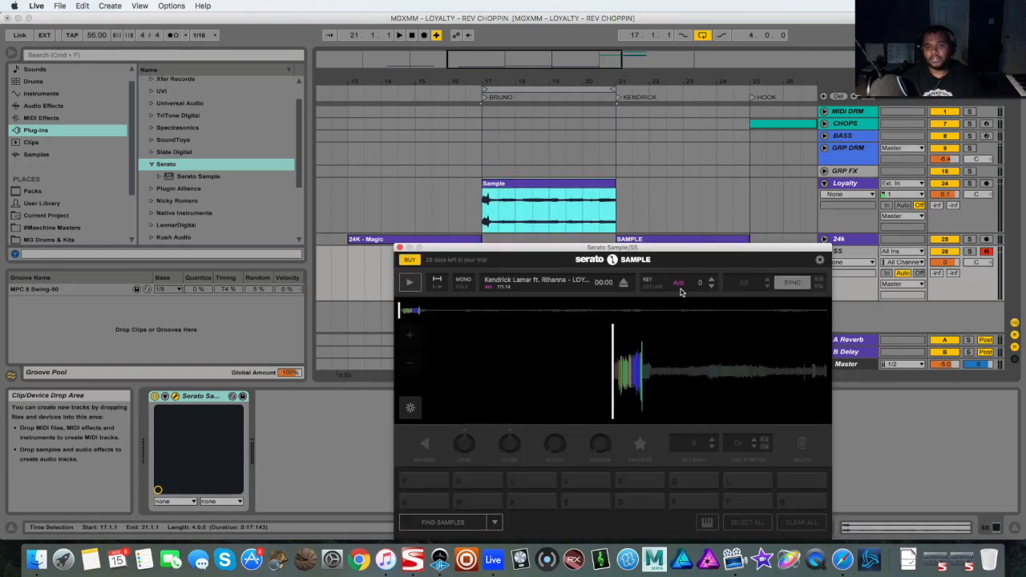
left_click(400, 247)
Load the SAMPLE clip from the 24k track's KENDRICK section into Serato Sample on the SS track.
left_click(661, 240)
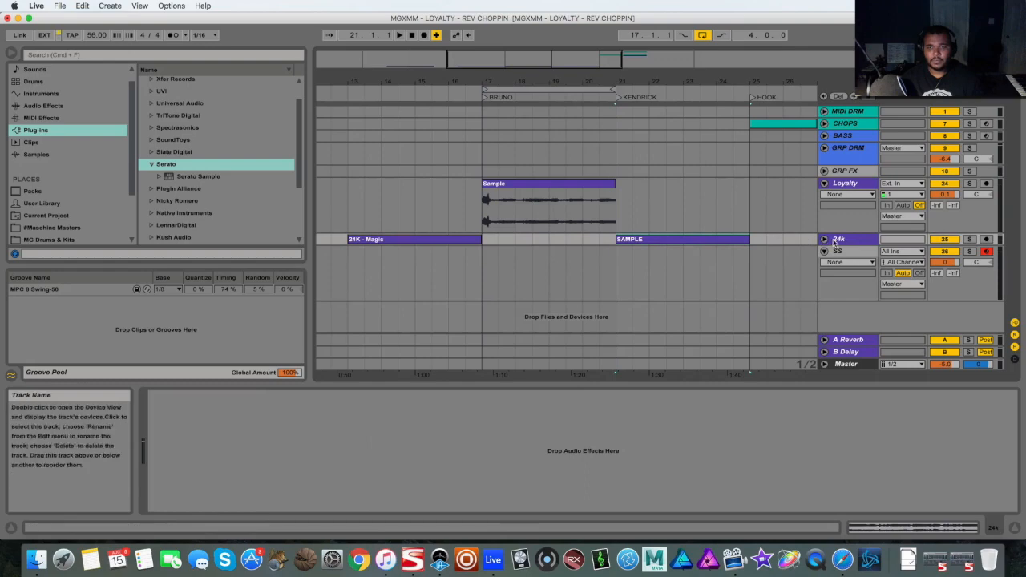
left_click(824, 239)
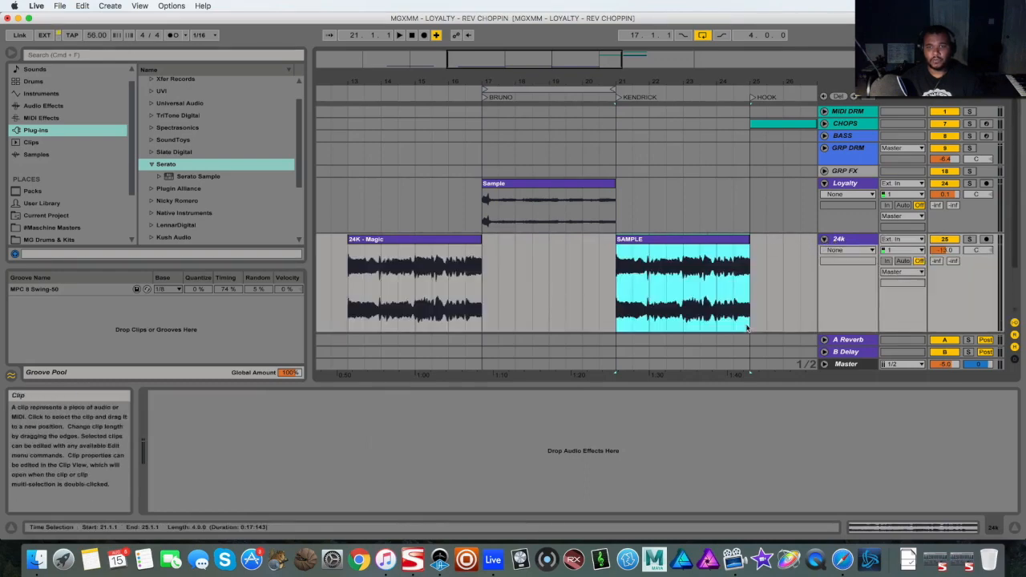
left_click(896, 529)
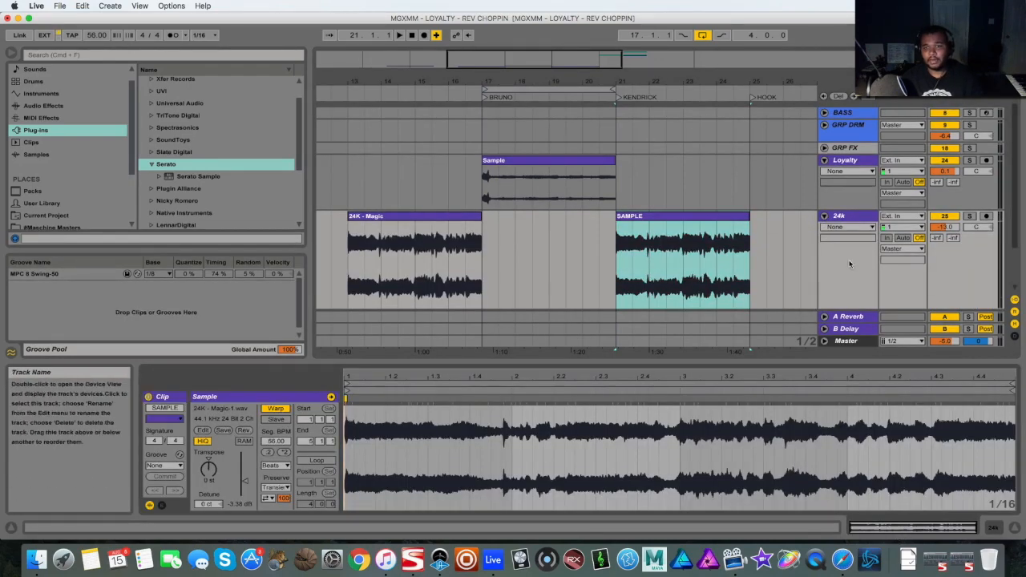
scroll(842, 264, "down", 3)
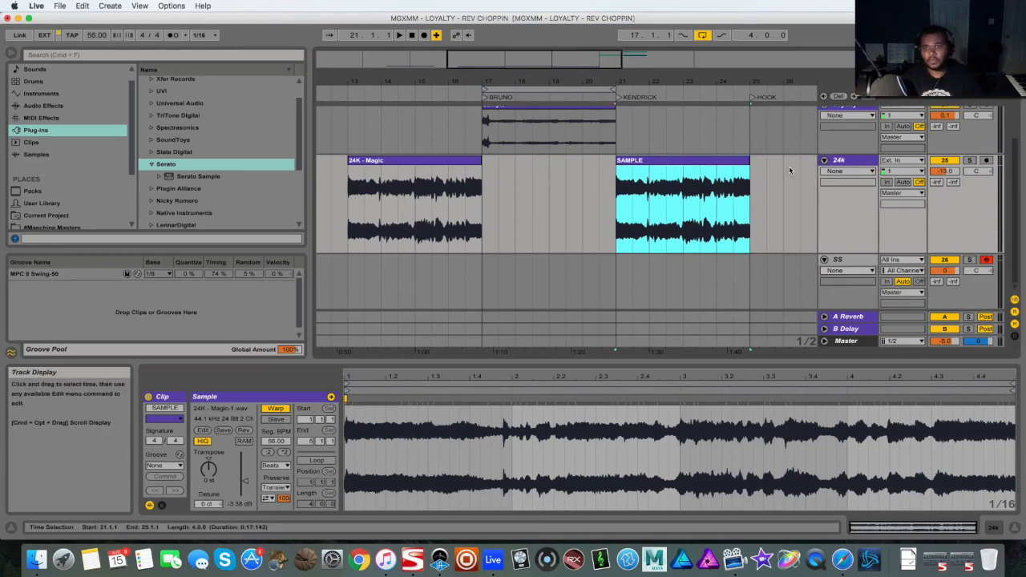
left_click(995, 529)
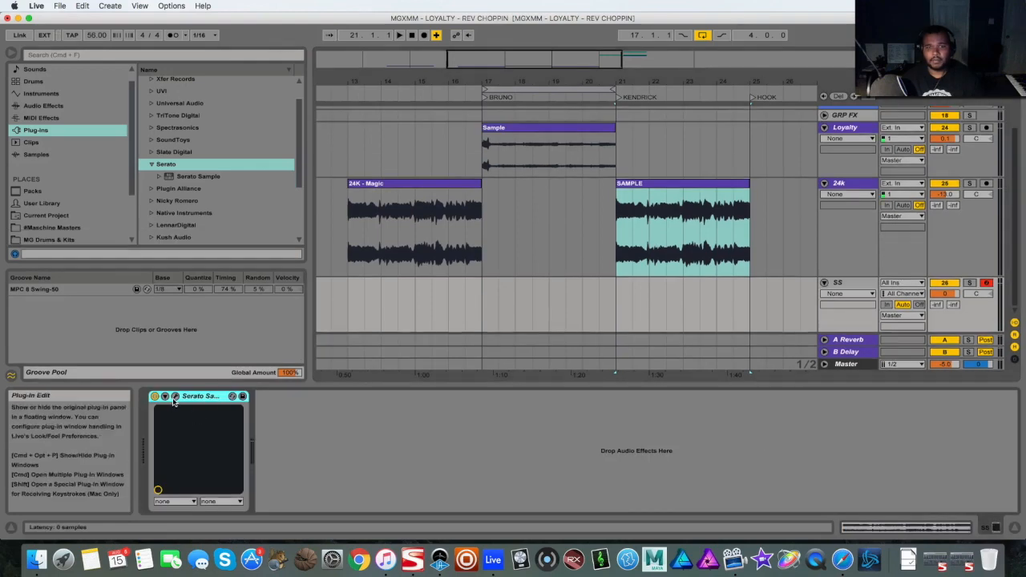
left_click_drag(699, 185, 687, 366)
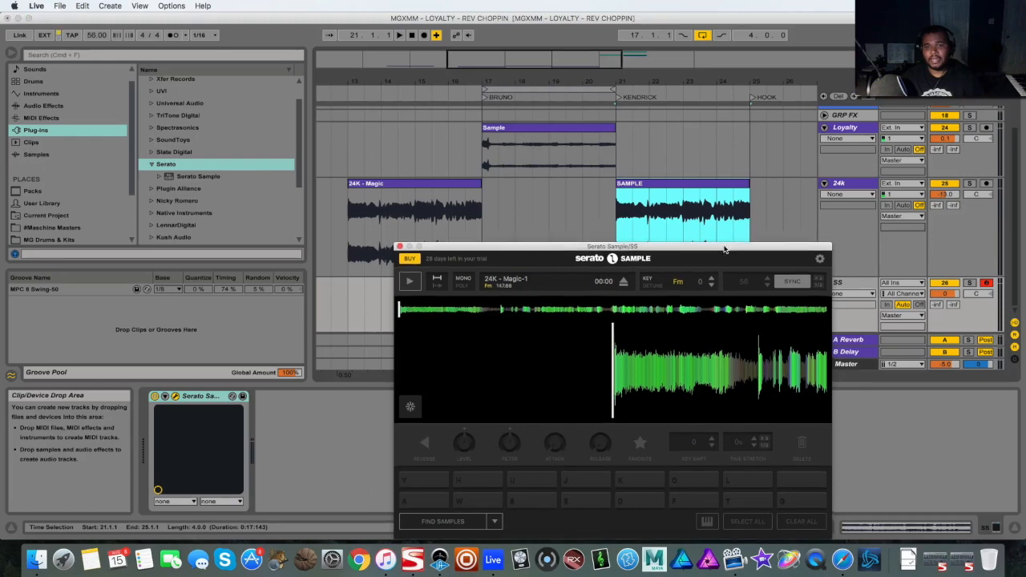
left_click_drag(727, 256, 686, 205)
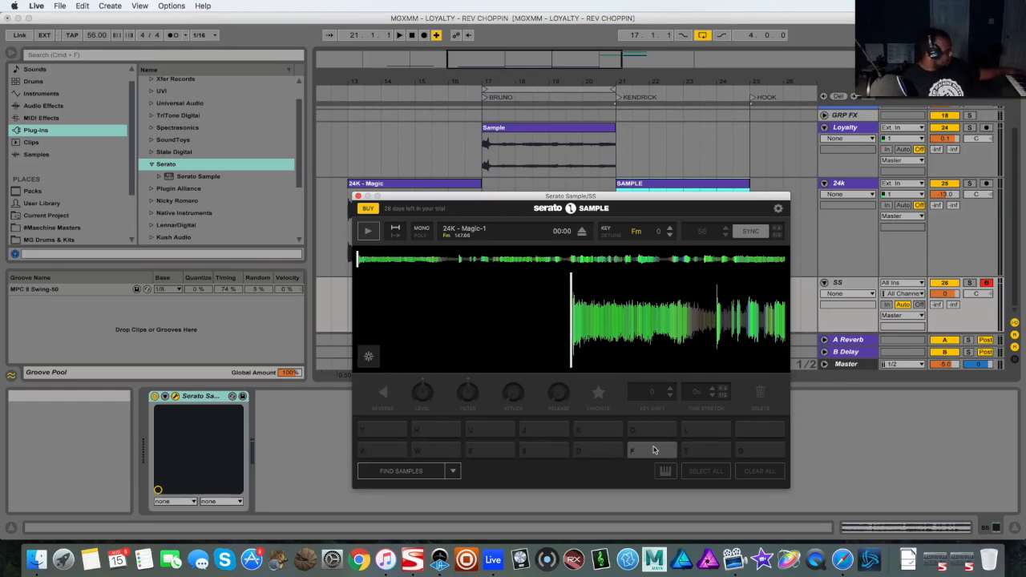
Set cues at the sample's start on pads K and A, and shift the sample's key by +4 to Am.
key("k")
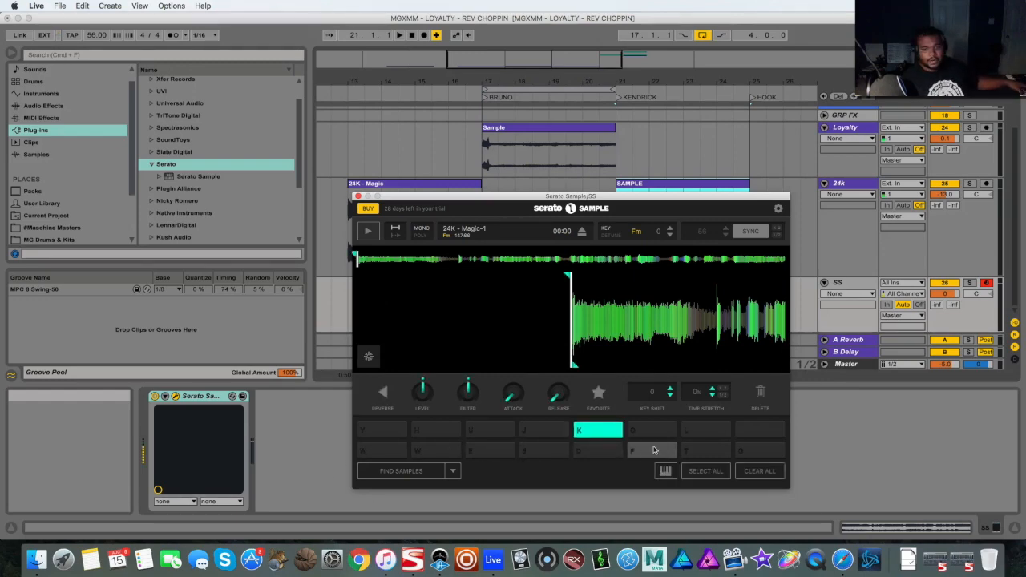
key("a")
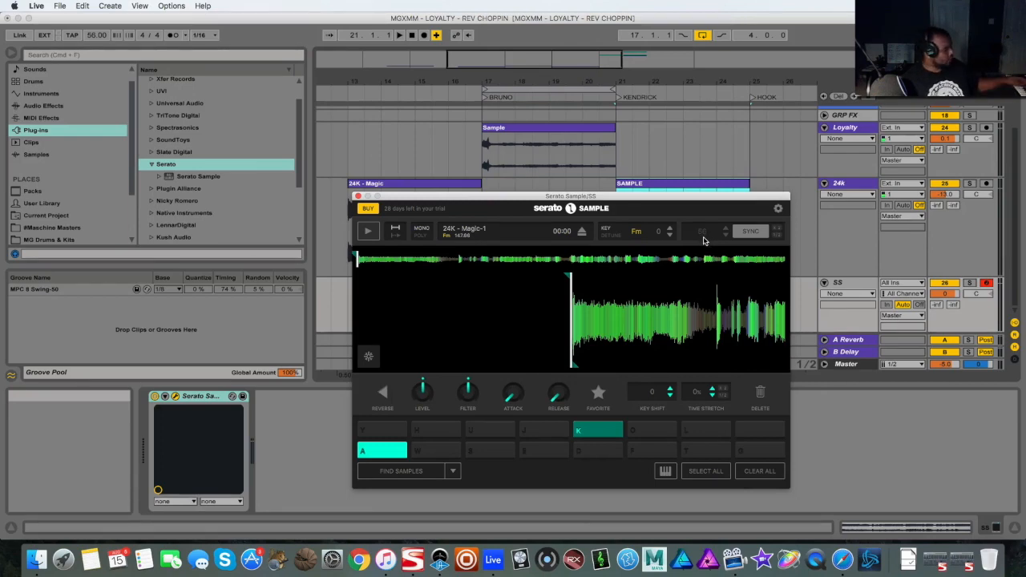
key("a")
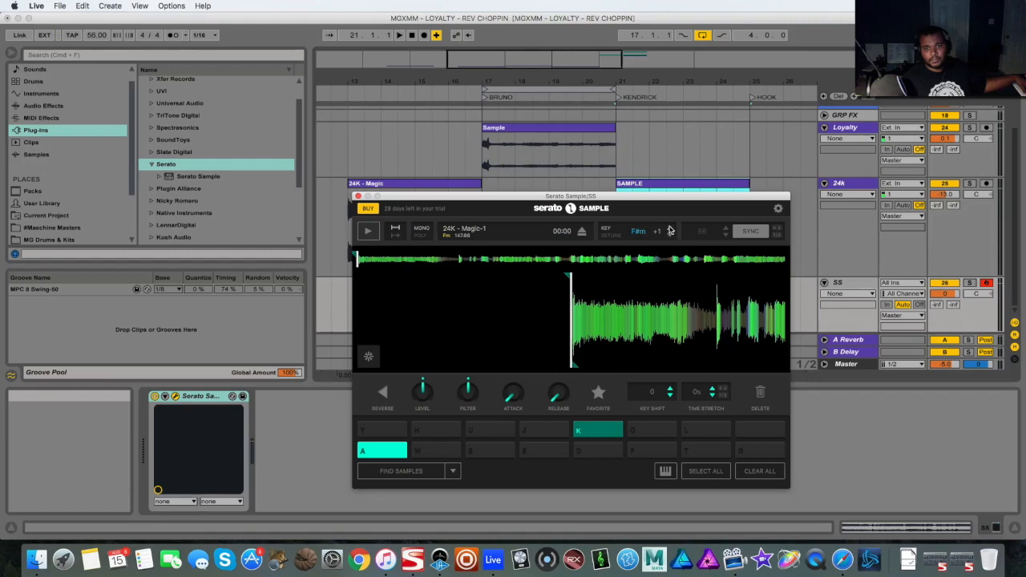
key("a")
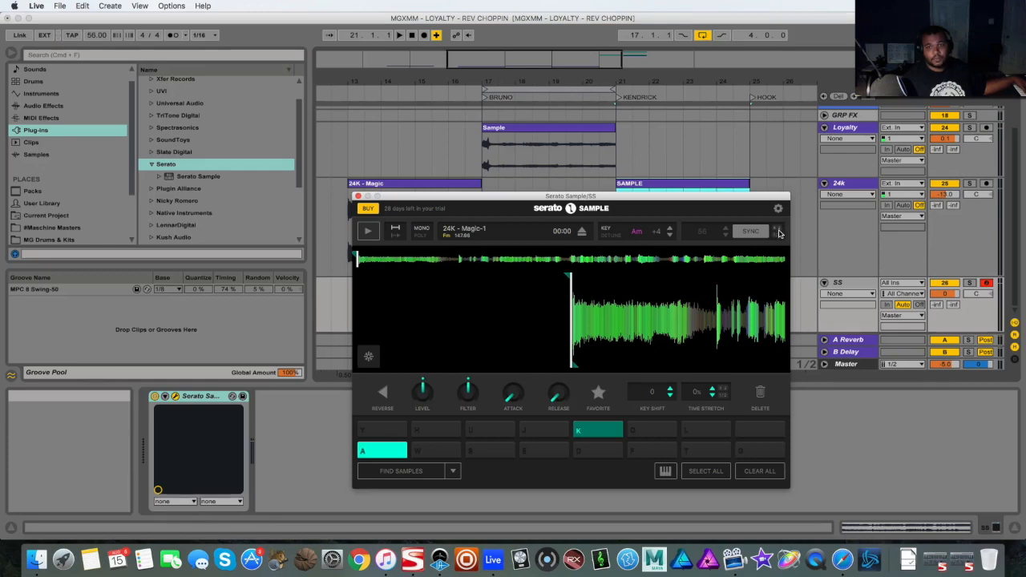
Raise the sample's synced tempo to 224 BPM while auditioning it from pad A.
key("a")
key("a")
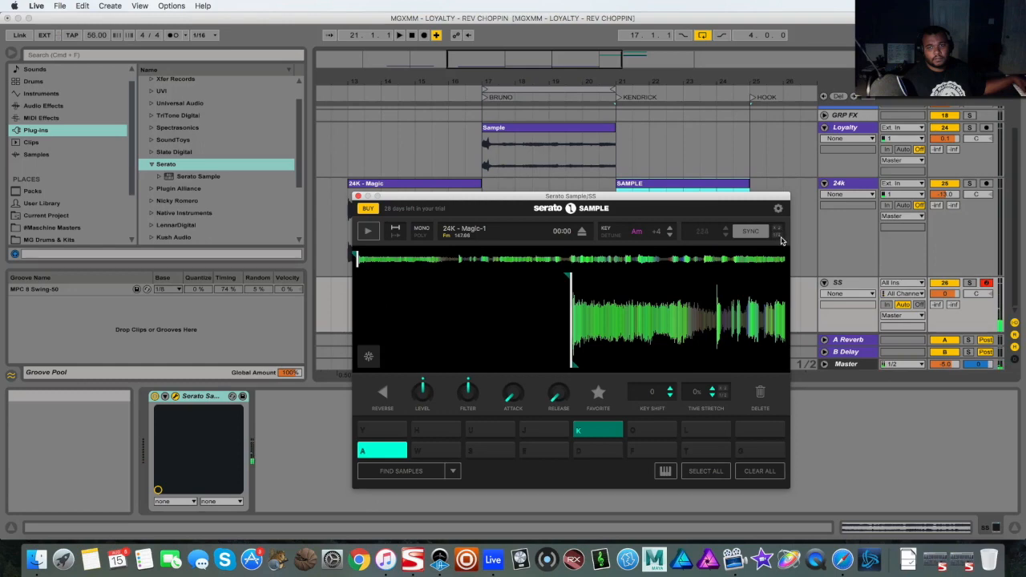
key("a")
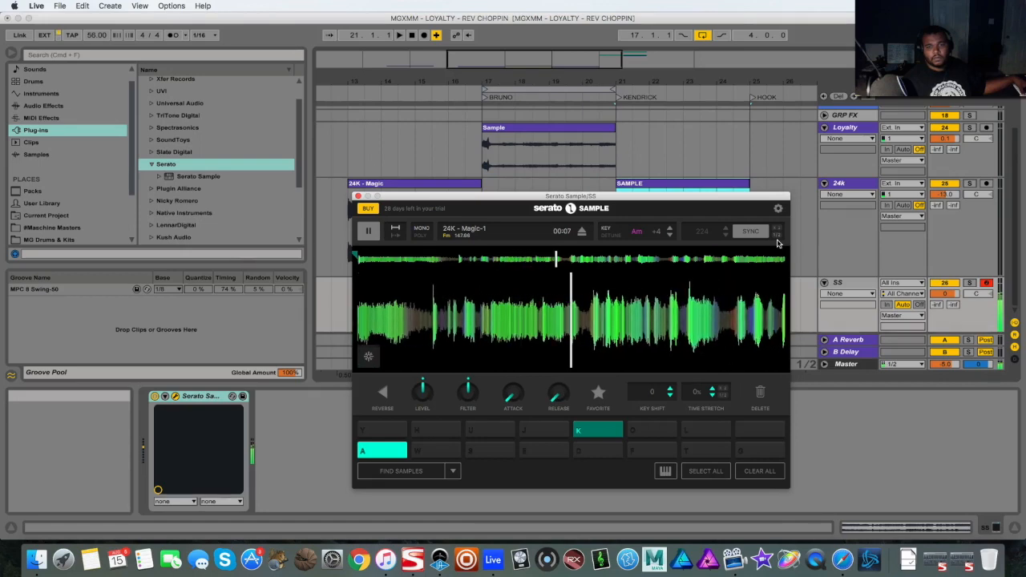
Stop the pad audition and play the arrangement from the start of the BRUNO section to hear the reference Sample clip.
key("space")
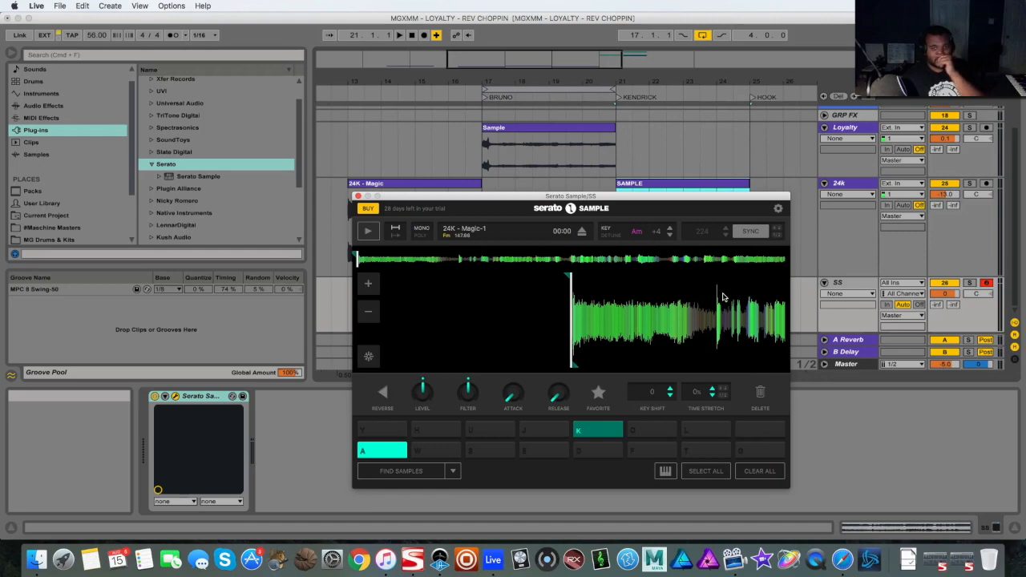
left_click(491, 190)
left_click(482, 303)
key("space")
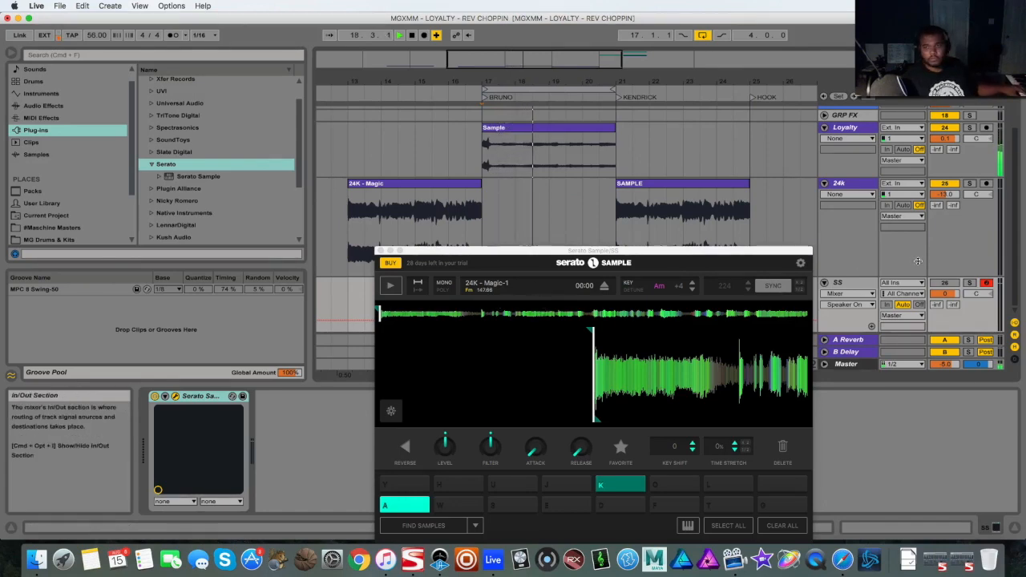
left_click(947, 283)
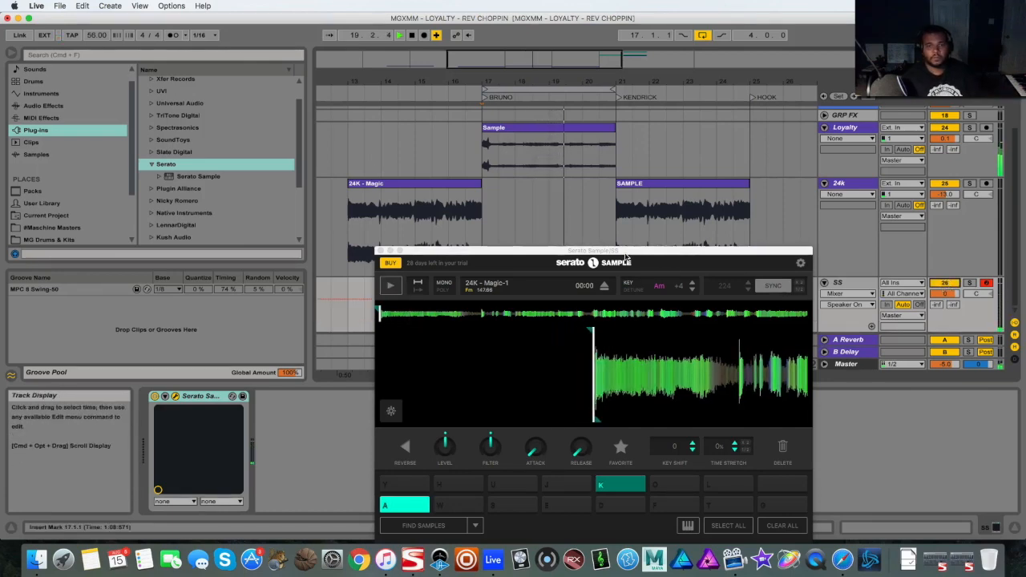
left_click_drag(623, 253, 594, 211)
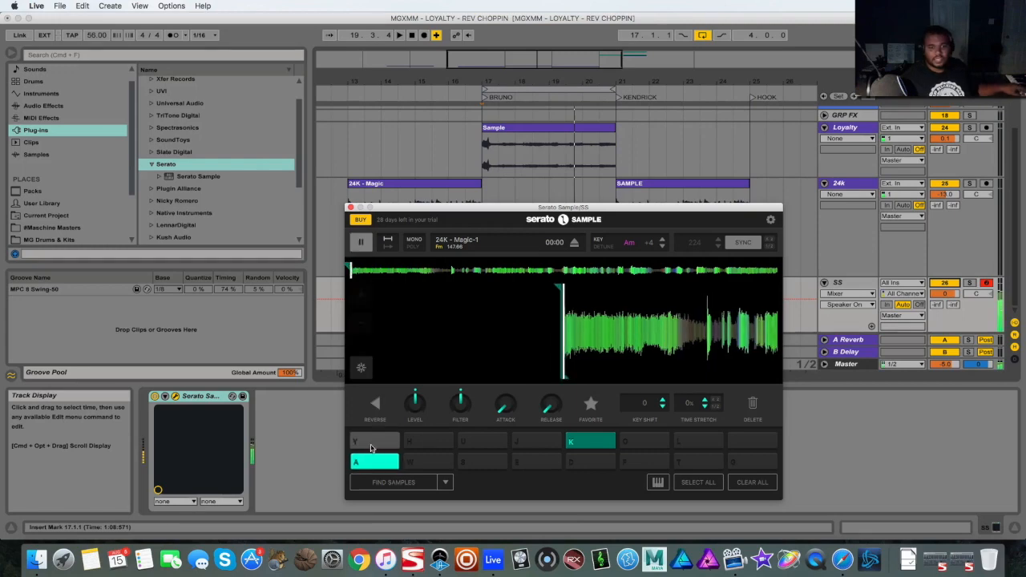
Move the overlapping start cue to the first strong transient, then reverse pad A and audition it.
left_click(368, 465)
left_click_drag(561, 290, 710, 306)
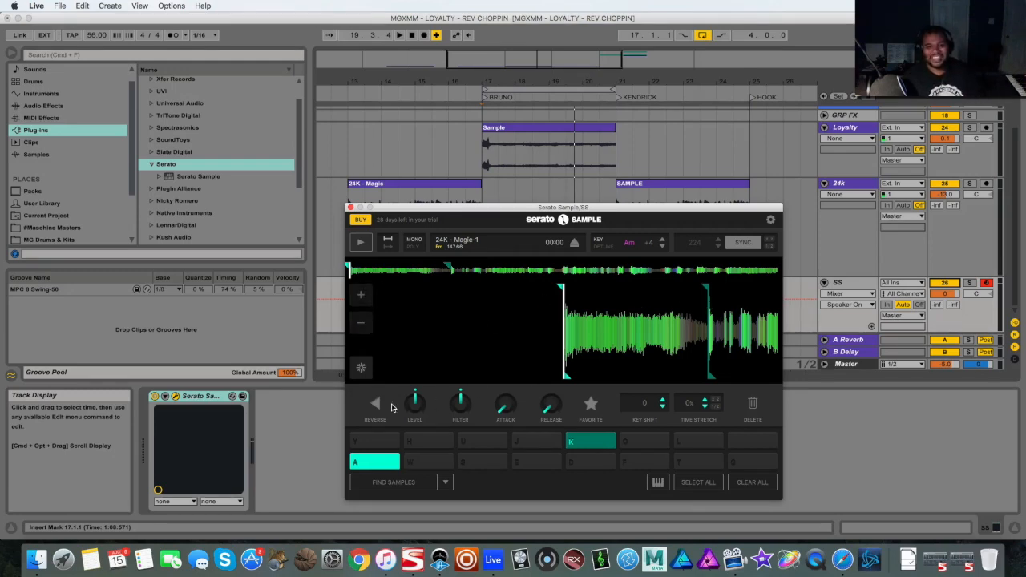
left_click(379, 465)
left_click(377, 406)
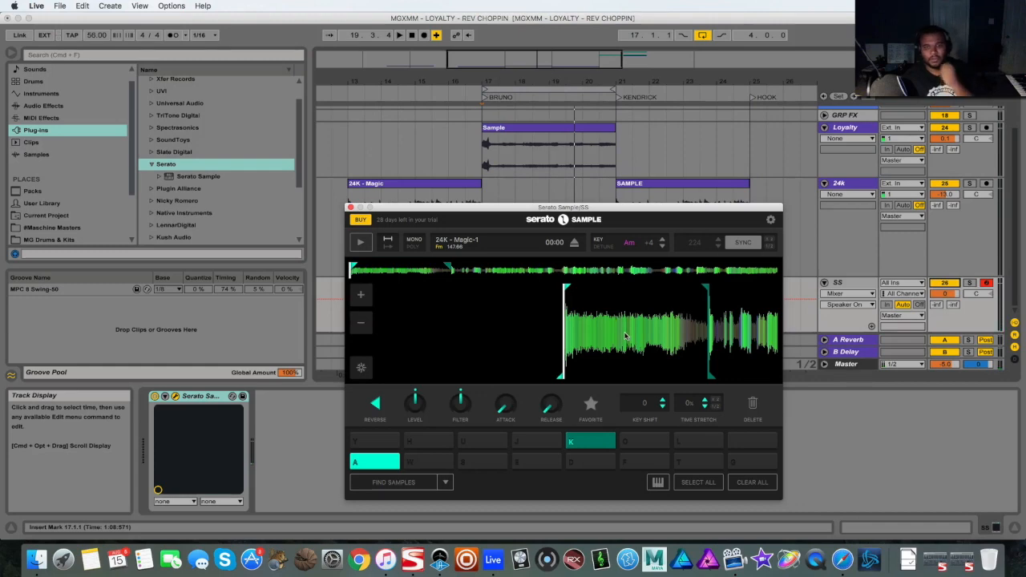
key("a")
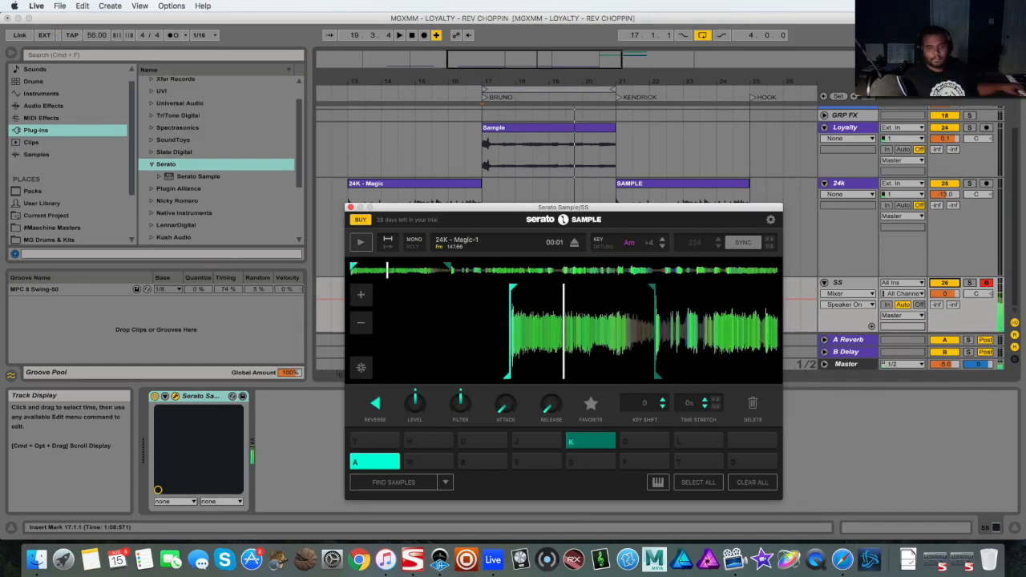
Move pad A's reversed cue to the end of the sample at 00:17 and audition it.
left_click_drag(511, 294, 648, 301)
key("a")
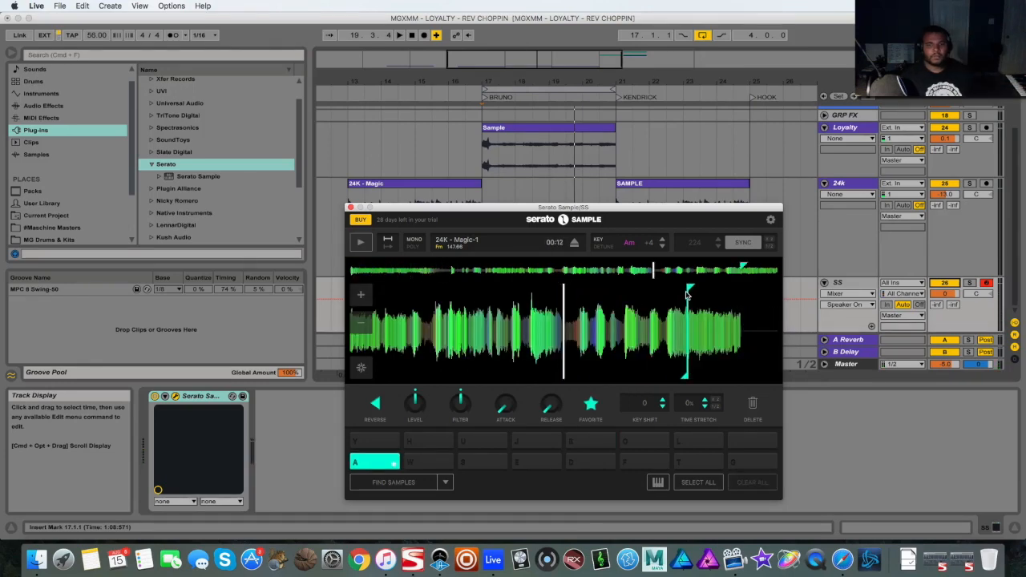
mouse_move(687, 295)
left_mouse_down()
mouse_move(667, 297)
mouse_move(744, 301)
left_mouse_up()
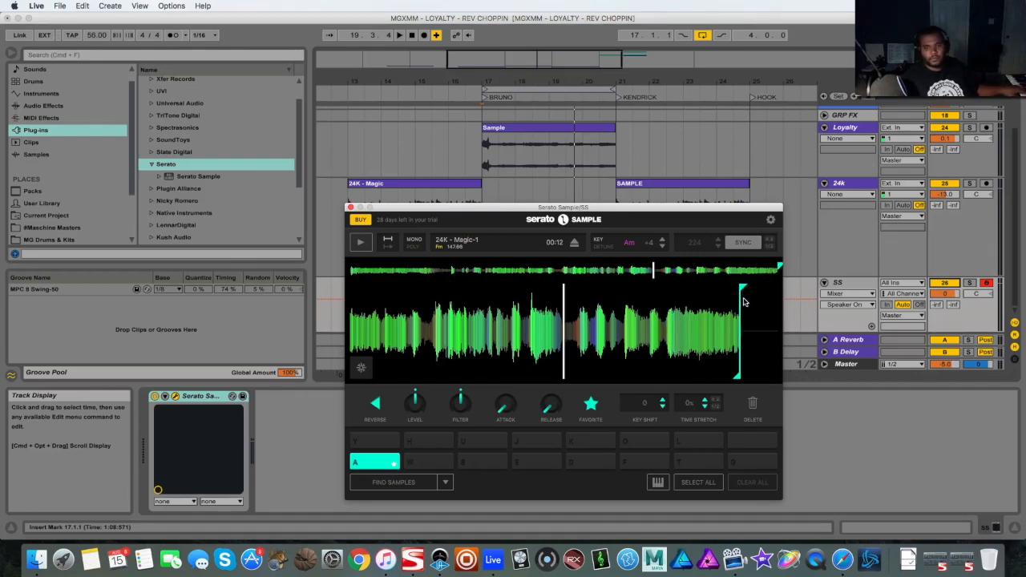
key("a")
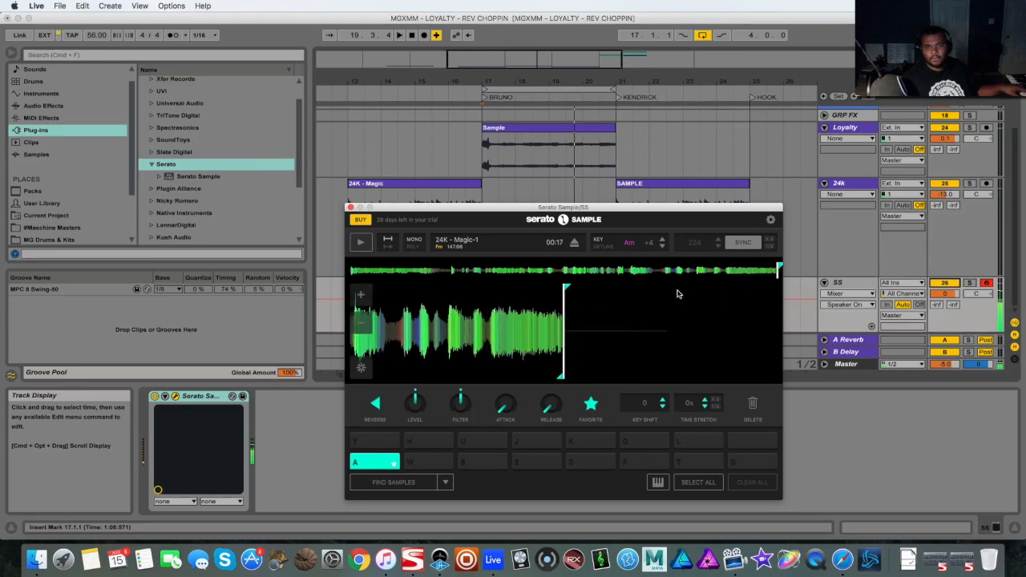
Move pad A's reversed cue back towards the beginning, to about 00:02, auditioning it along the way.
mouse_move(567, 287)
left_mouse_down()
mouse_move(301, 275)
mouse_move(366, 287)
left_mouse_up()
key("a")
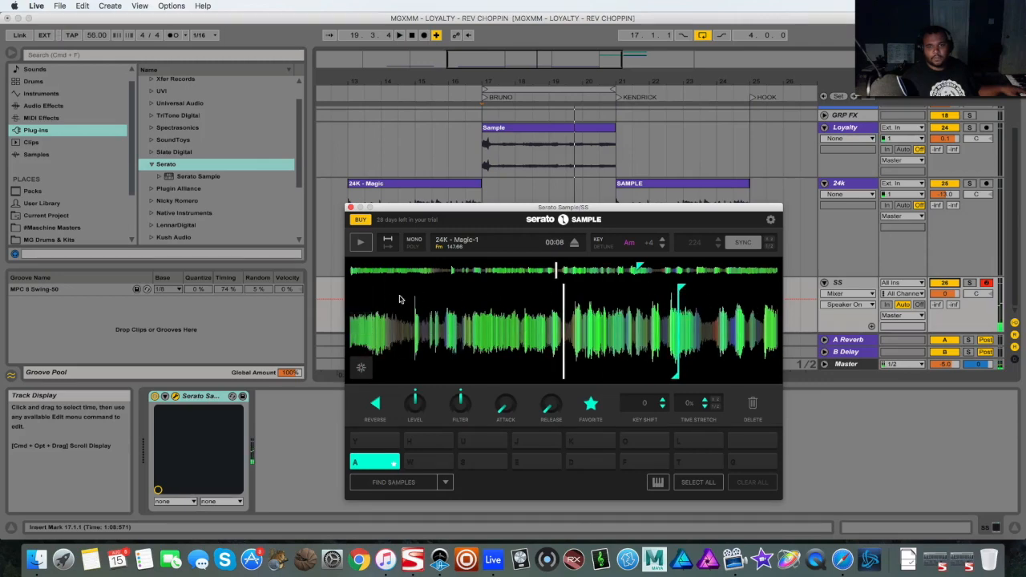
left_click_drag(680, 288, 344, 303)
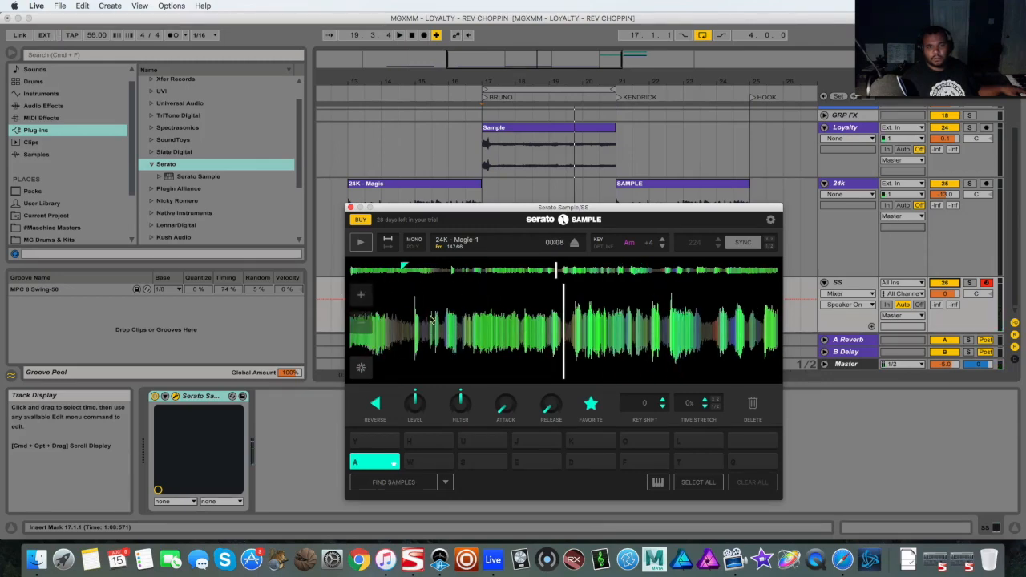
key("a")
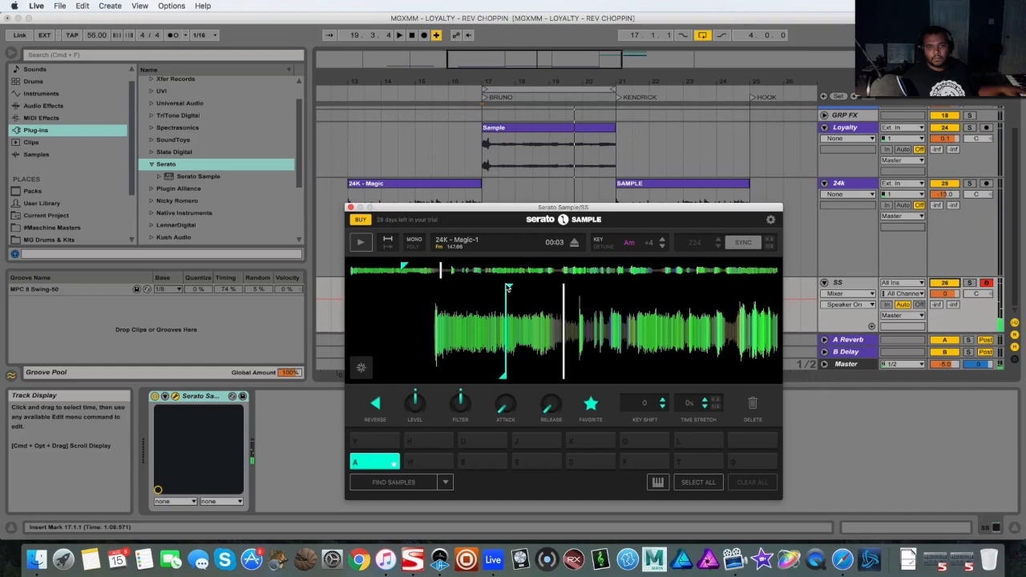
left_click(518, 294)
key("a")
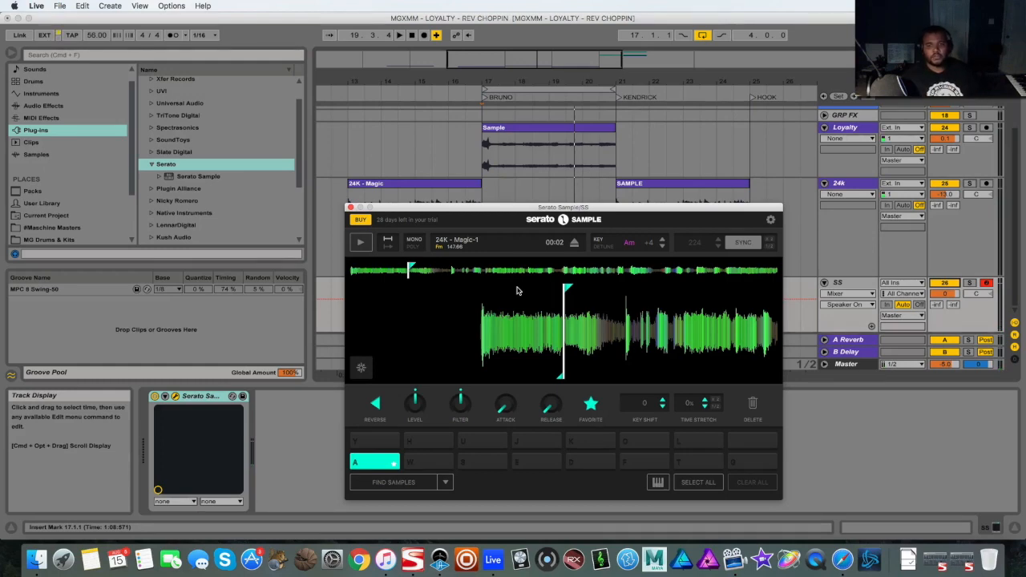
Advance pad A's reversed cue to about 00:04, 00:08 and finally 00:12, auditioning the backward playback at each position.
left_click_drag(568, 293, 627, 303)
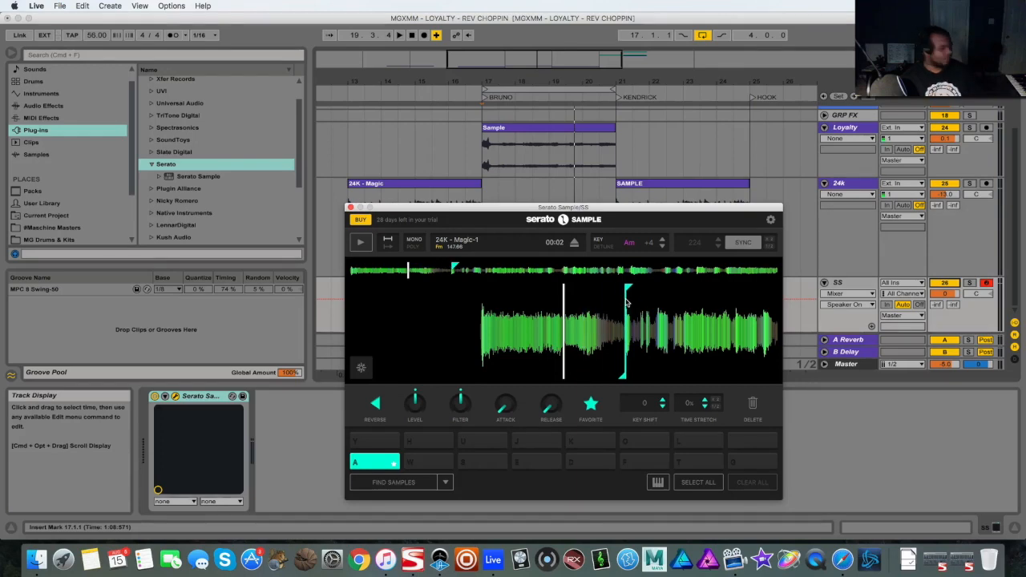
key("a")
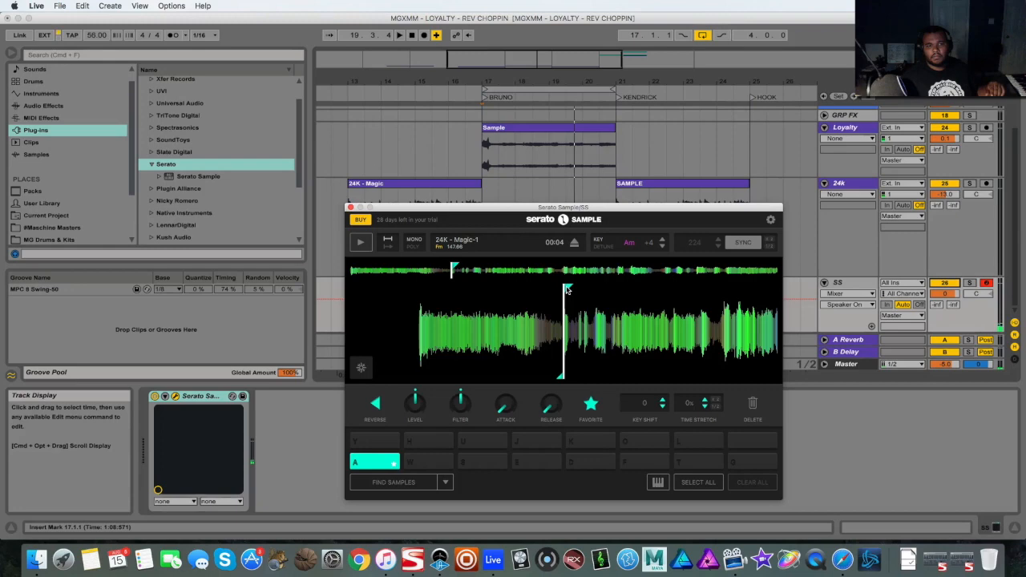
mouse_move(566, 290)
left_mouse_down()
mouse_move(716, 293)
mouse_move(722, 305)
left_mouse_up()
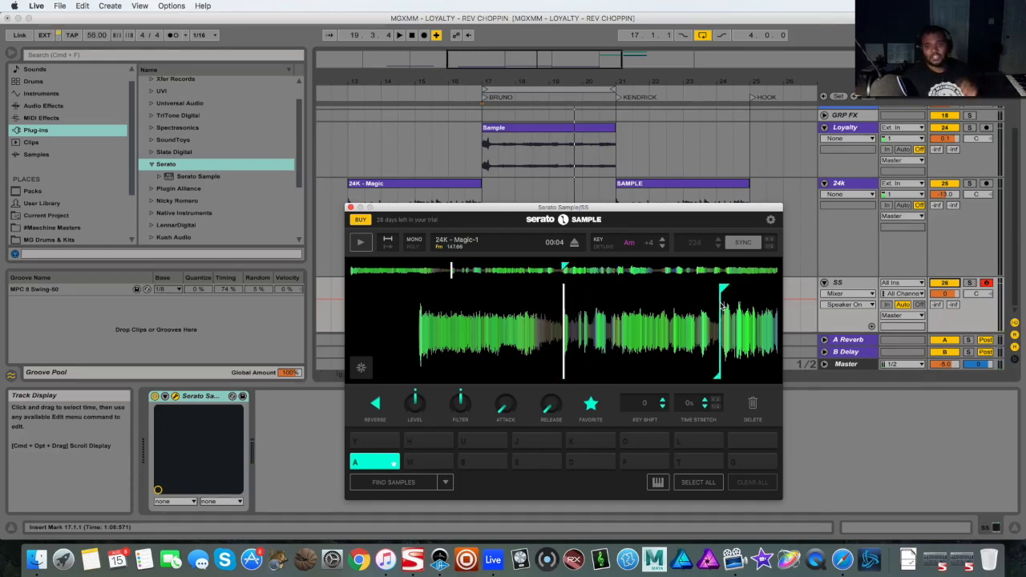
key("a")
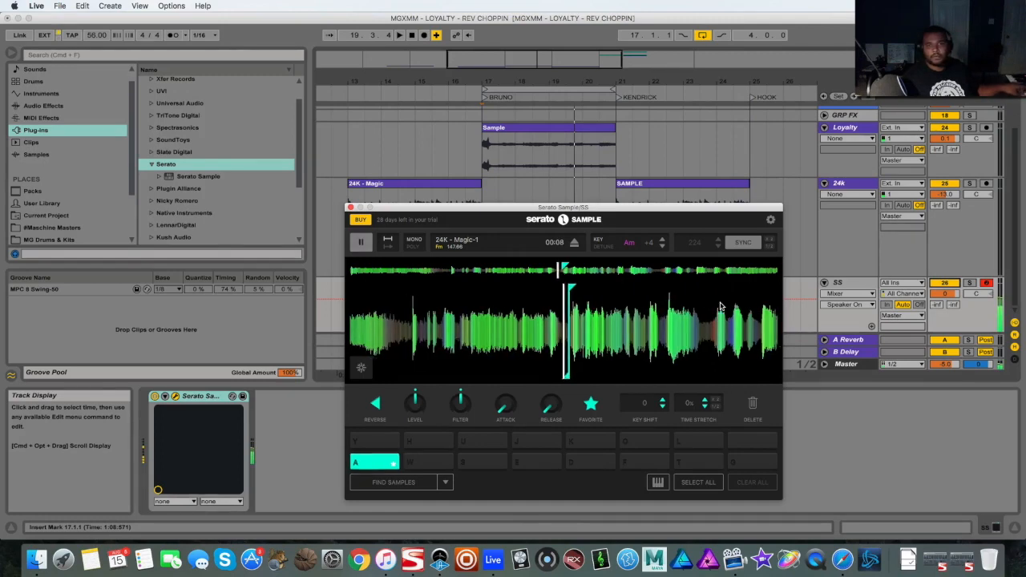
left_click_drag(568, 289, 709, 294)
key("a")
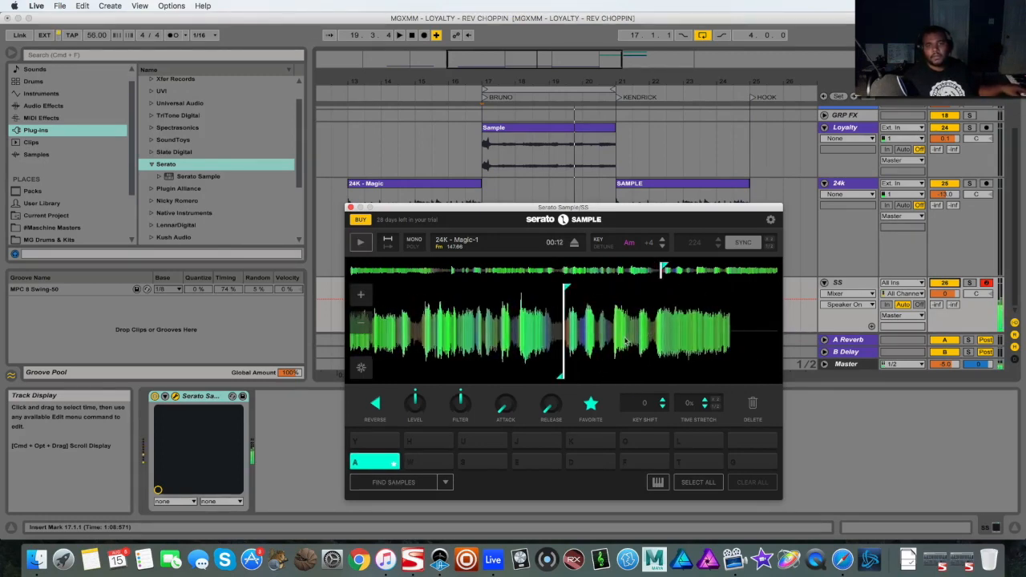
Raise pad A's attack and release to soften the reversed chop, and audition the result.
left_click_drag(504, 406, 499, 417)
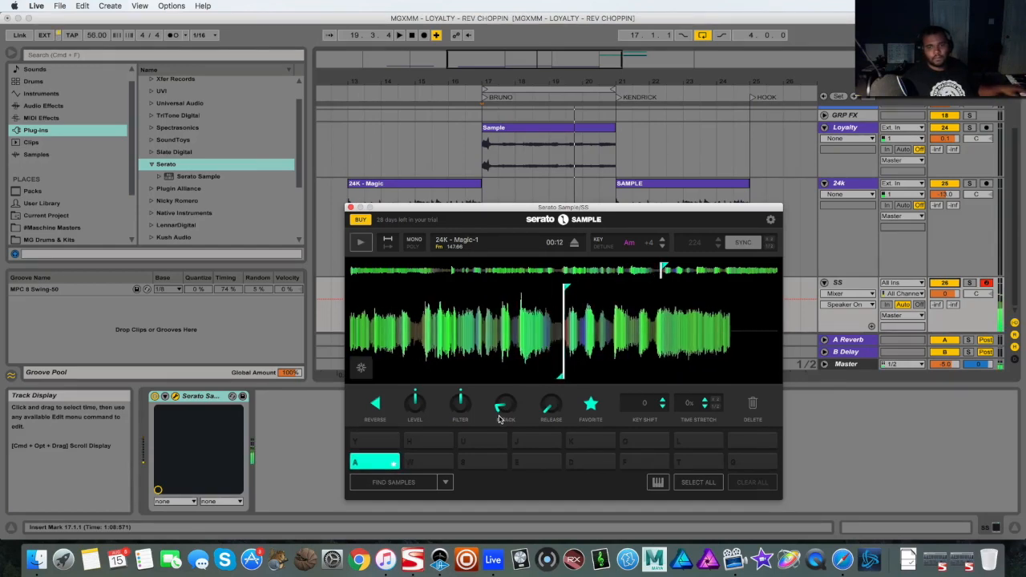
mouse_move(460, 403)
left_mouse_down()
mouse_move(461, 392)
mouse_move(461, 427)
mouse_move(460, 393)
left_mouse_up()
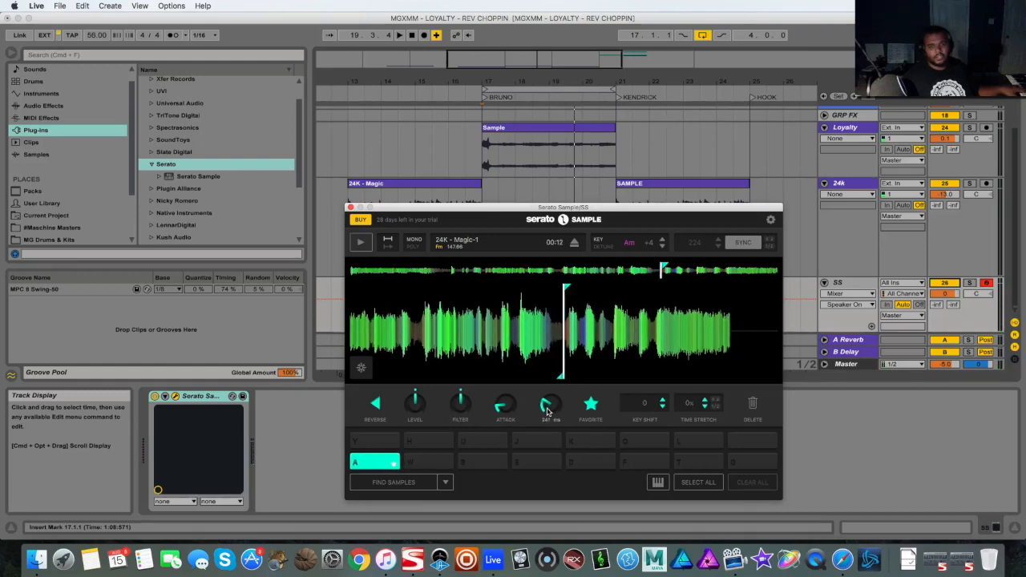
key("a")
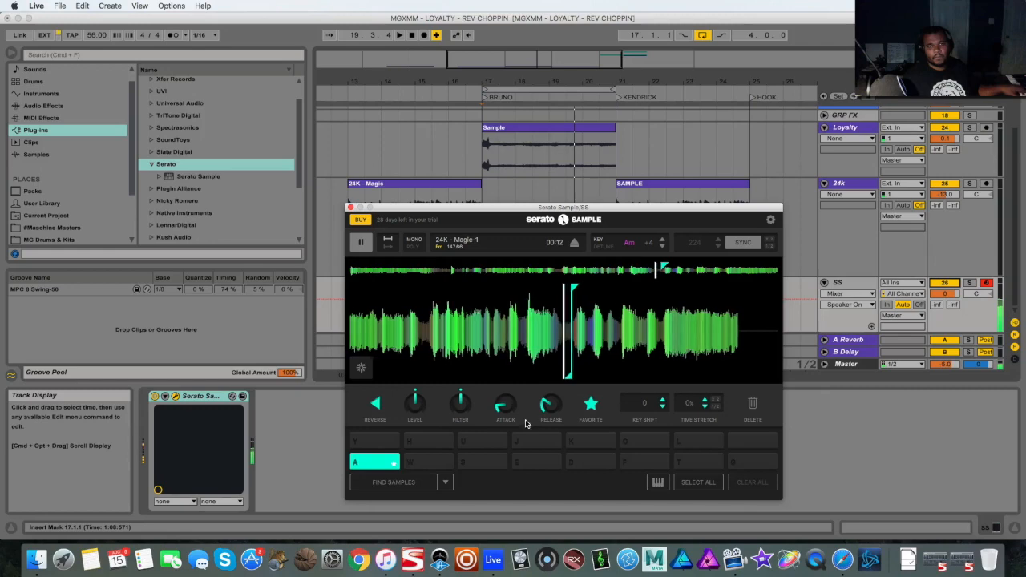
key("space")
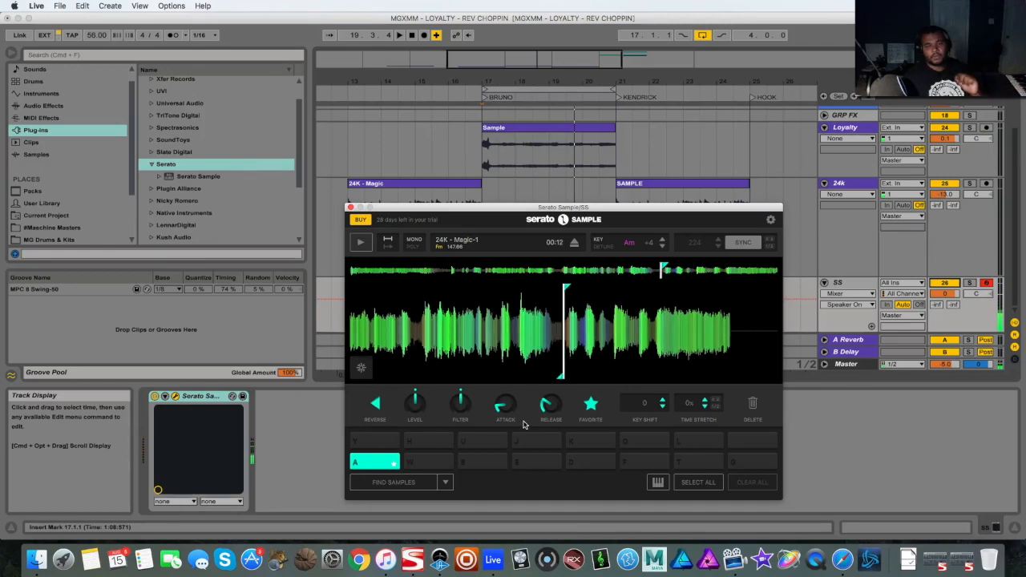
Close Serato Sample, set the SS track's automation display to None, and fold the 24k and SS tracks.
left_click(350, 208)
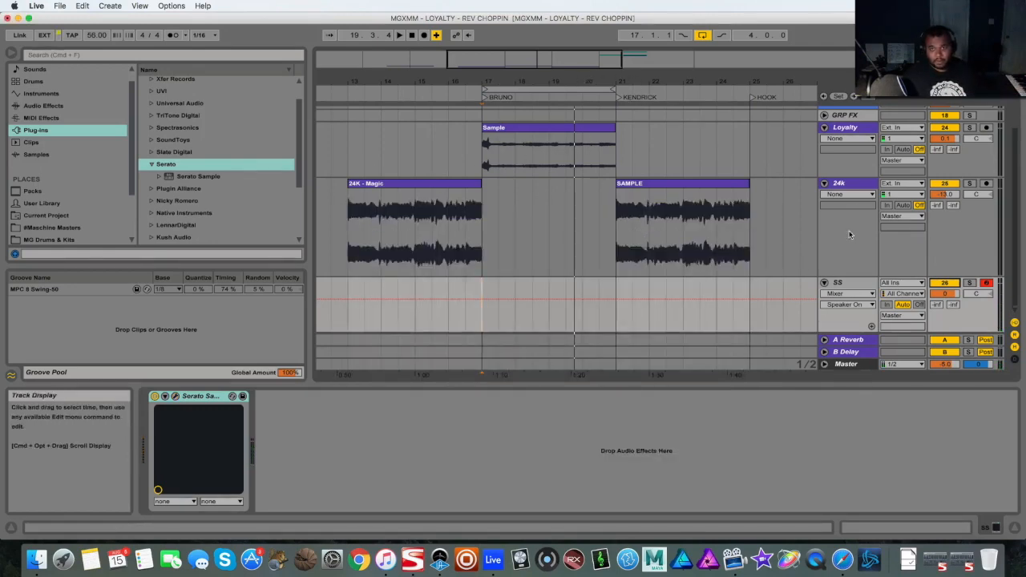
left_click(825, 183)
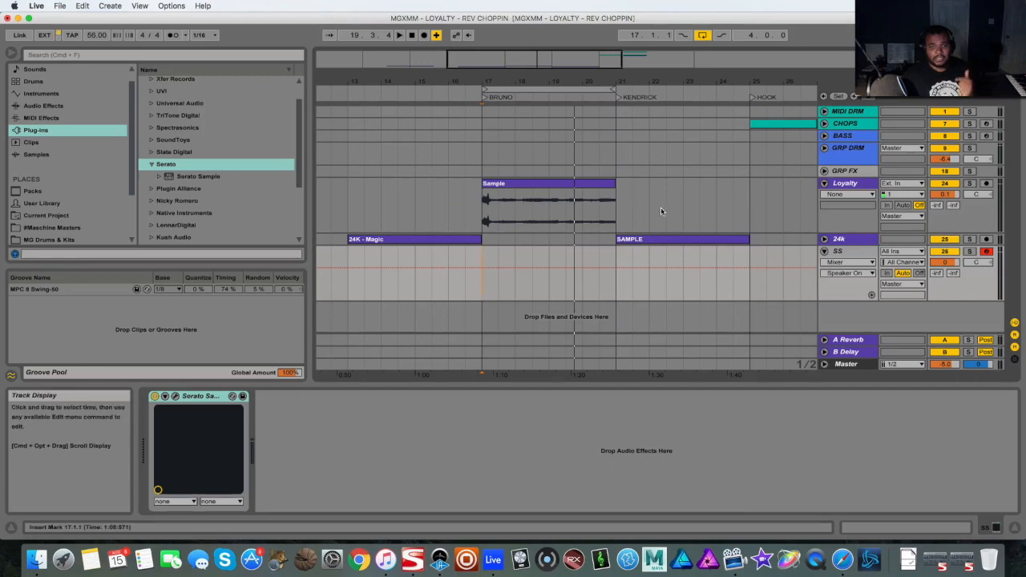
left_click(857, 263)
left_click(858, 273)
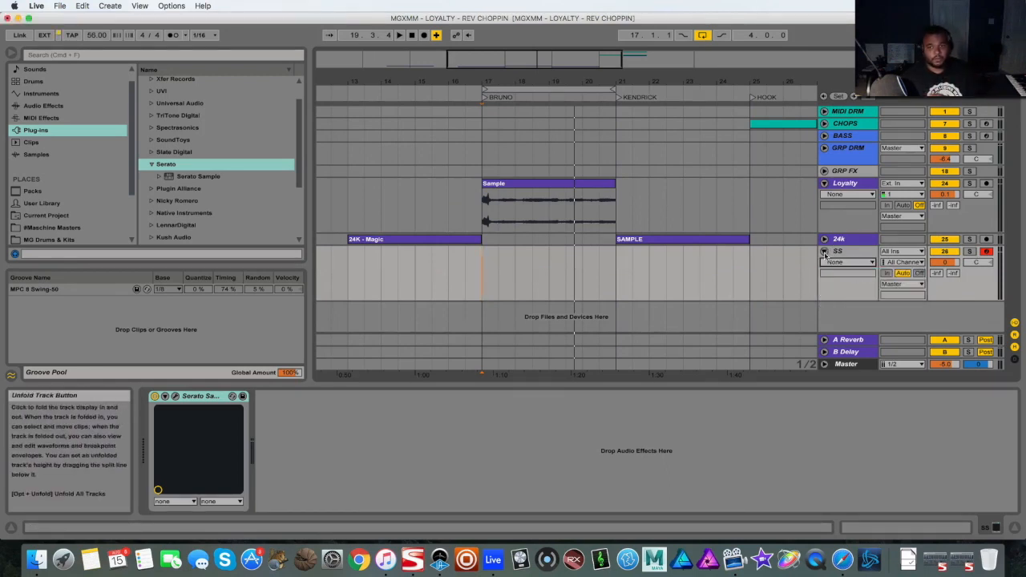
left_click(825, 251)
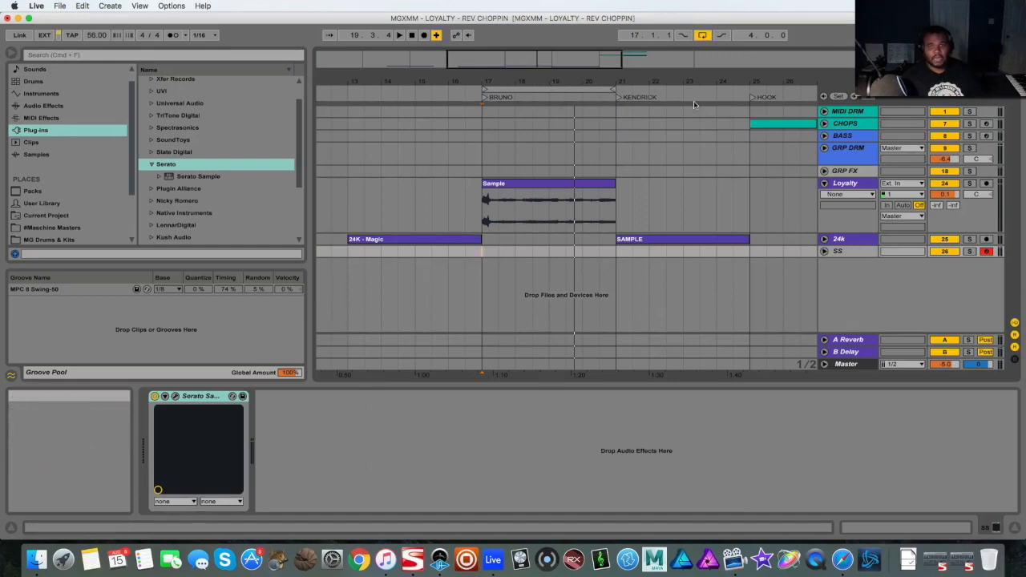
Loop the first CHOPS clip in the HOOK section, unfold the CHOPS track and open the clip's MIDI notes.
scroll(599, 75, "right", 10)
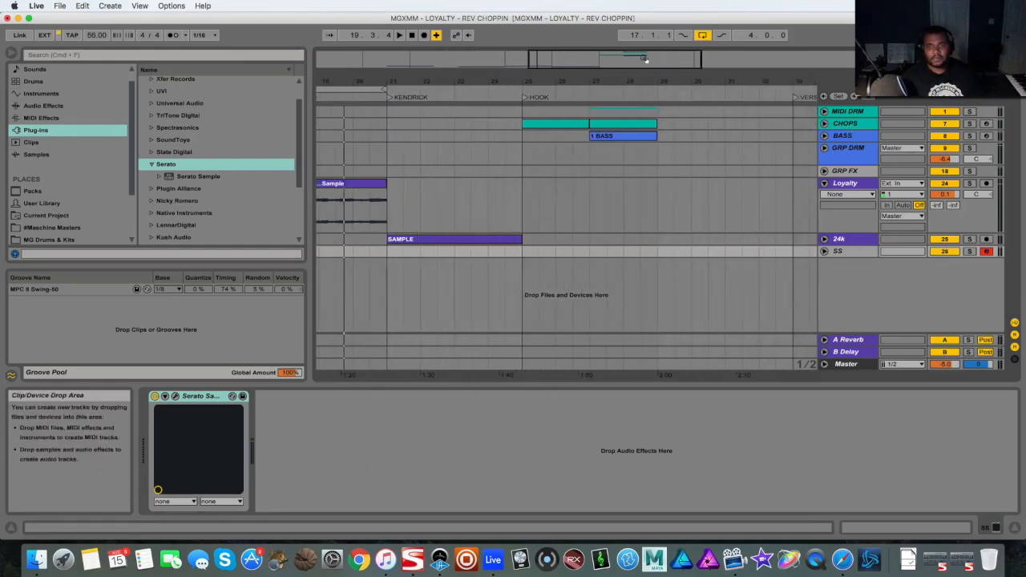
left_click(553, 124)
key("super+l")
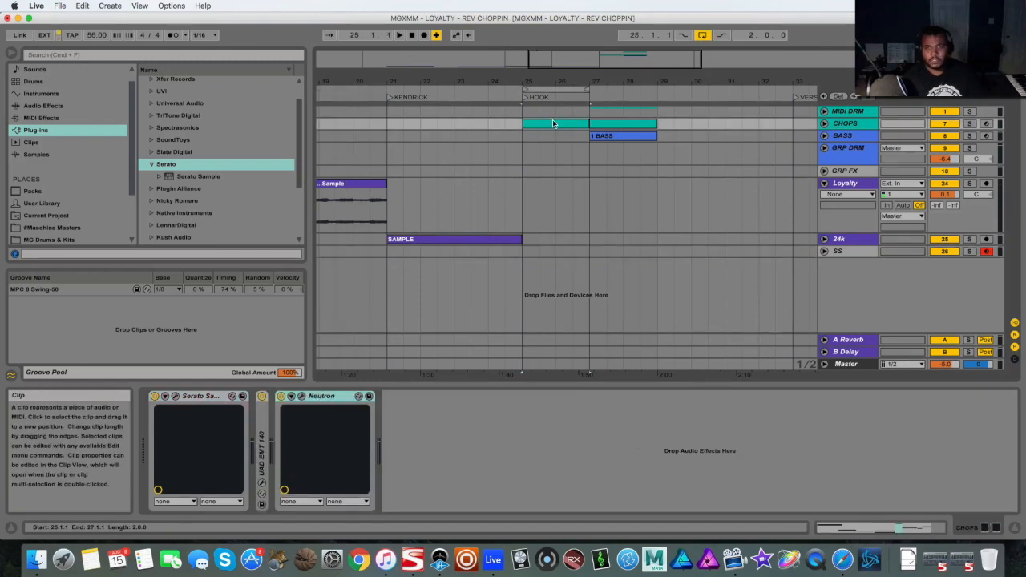
left_click(826, 124)
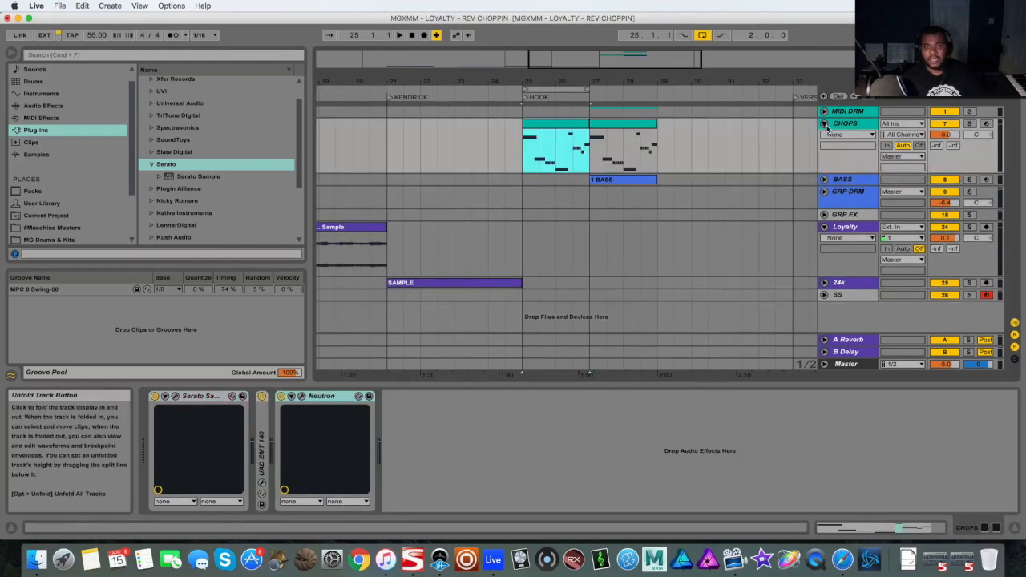
double_click(543, 125)
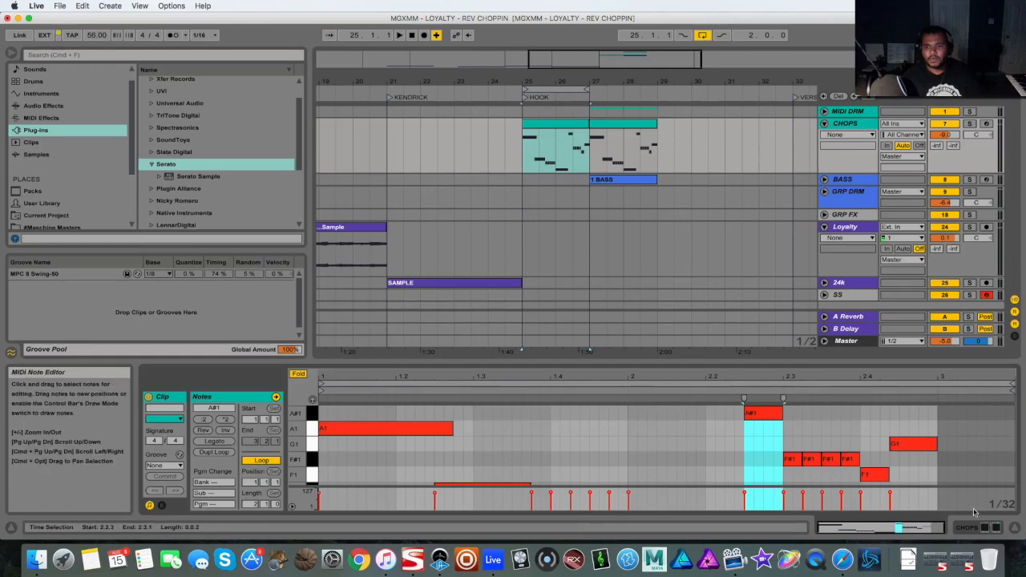
Open Serato Sample on the CHOPS track and zoom its waveform out to examine the whole set of reversed chops.
key("shift+Tab")
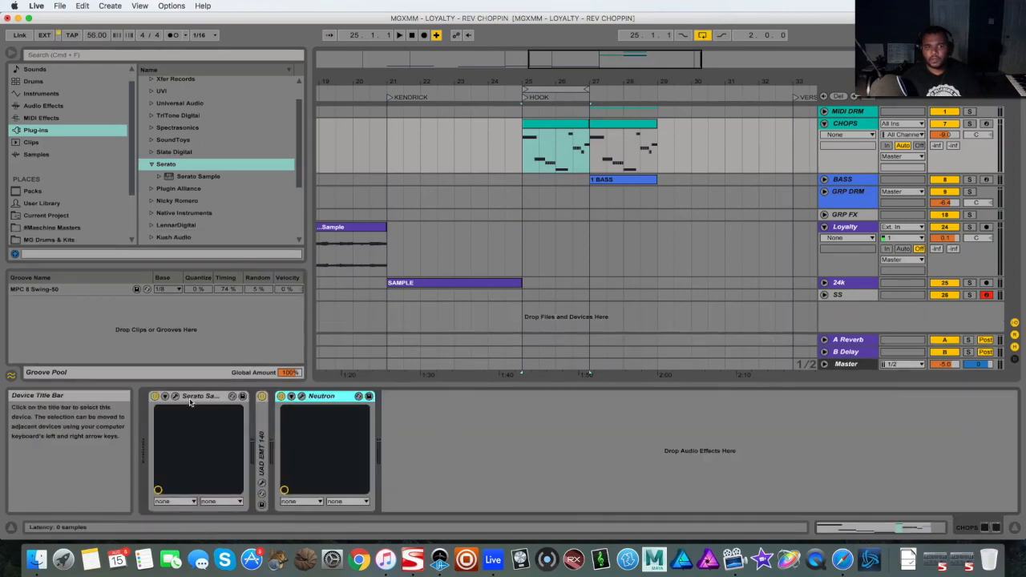
left_click(175, 397)
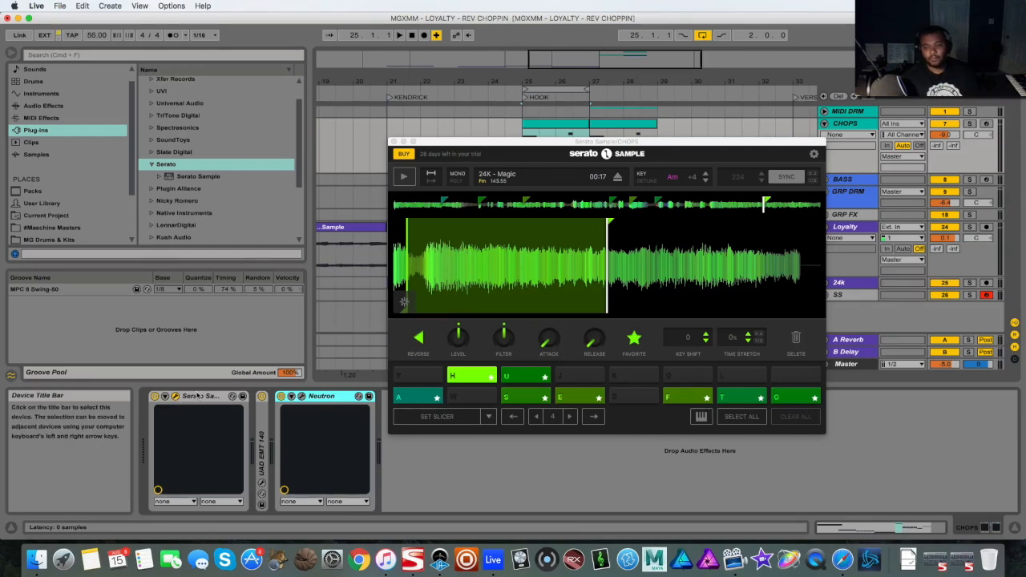
left_click(408, 237)
left_click(406, 264)
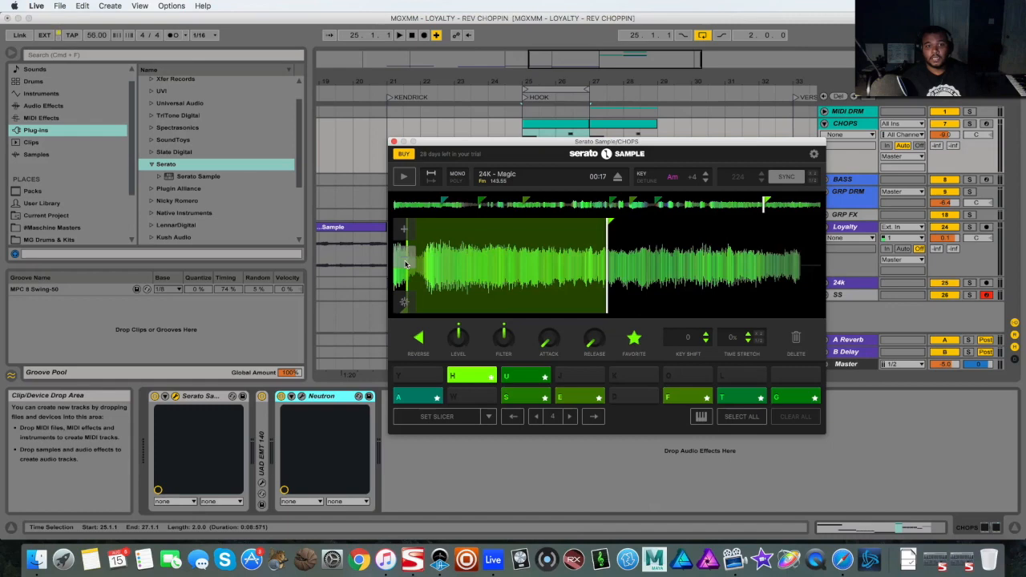
left_click(405, 264)
left_click(406, 265)
left_click(406, 264)
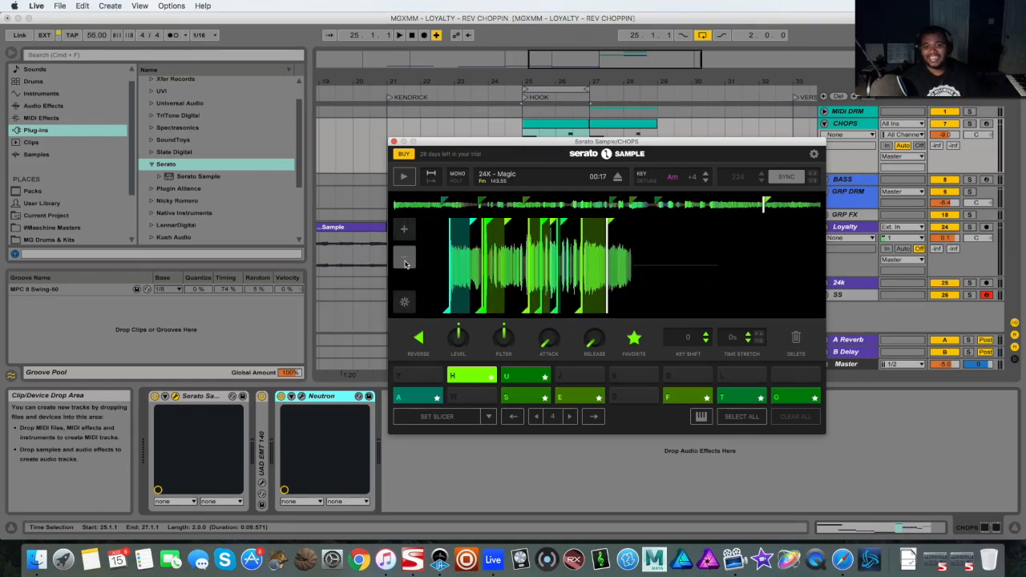
Zoom in on the waveform, audition pads A, H, U, S, E, F, T and G, and close Serato Sample.
left_click(400, 228)
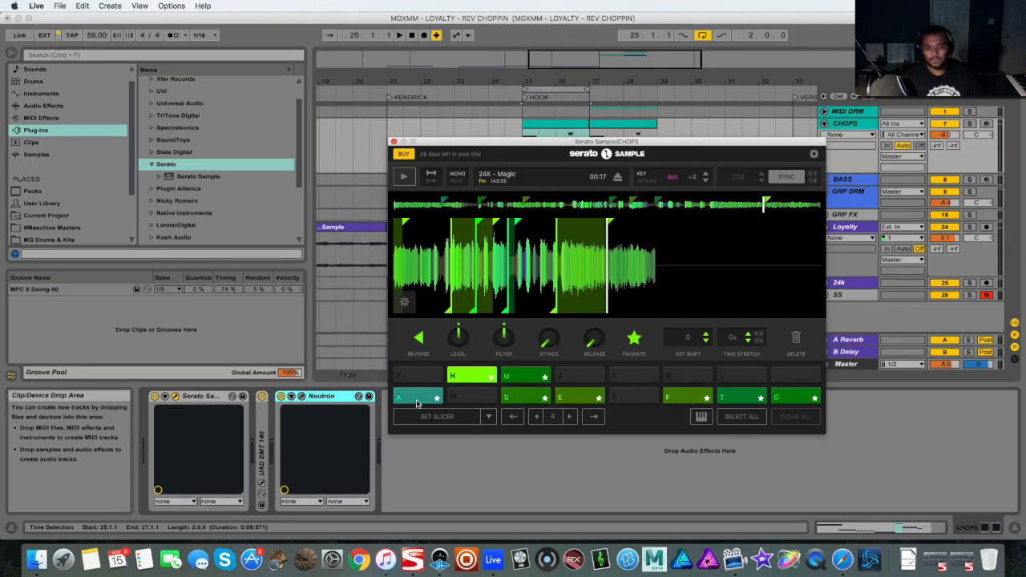
left_click(417, 403)
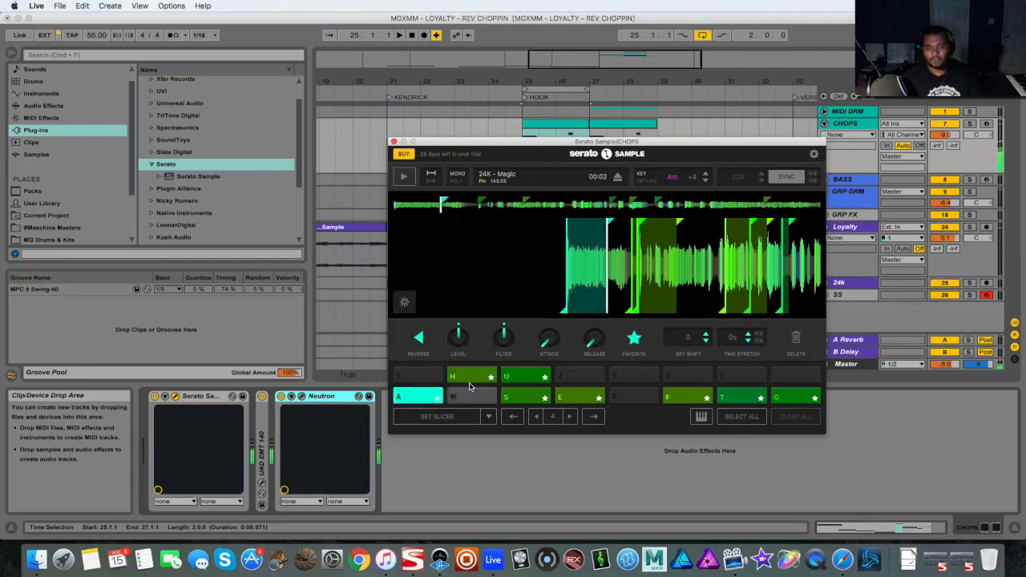
left_click(473, 380)
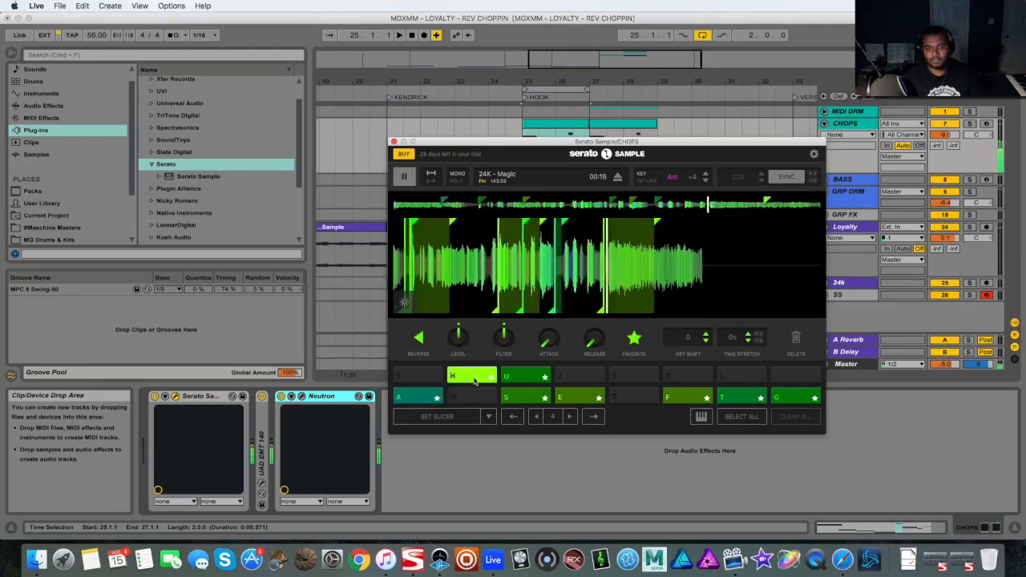
left_click(525, 378)
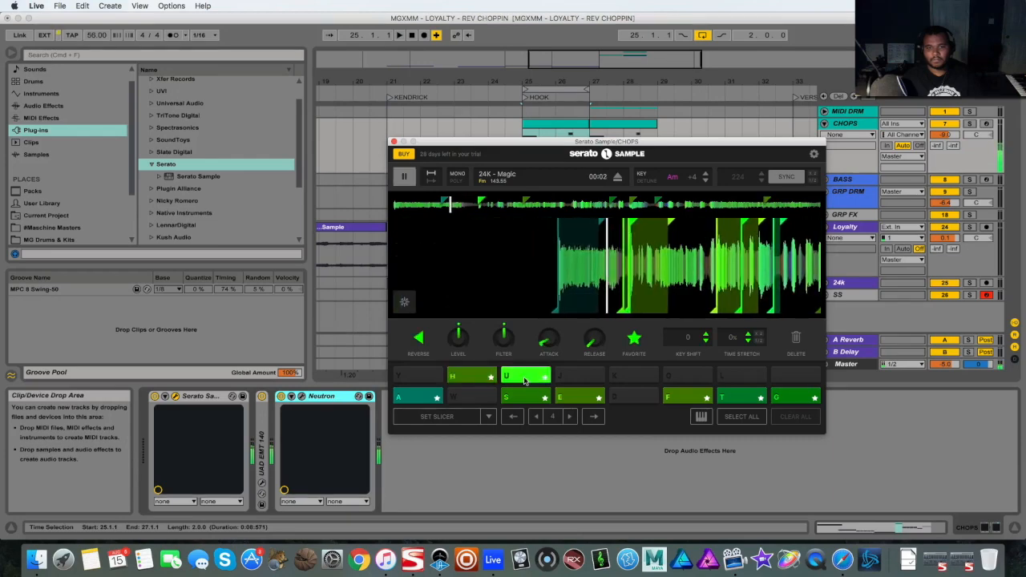
left_click(519, 392)
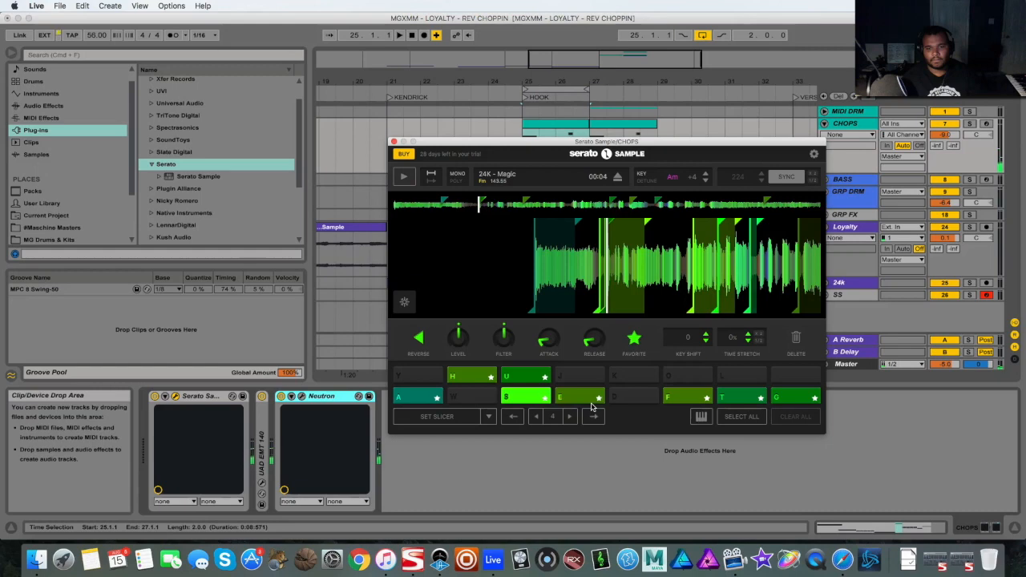
left_click(588, 402)
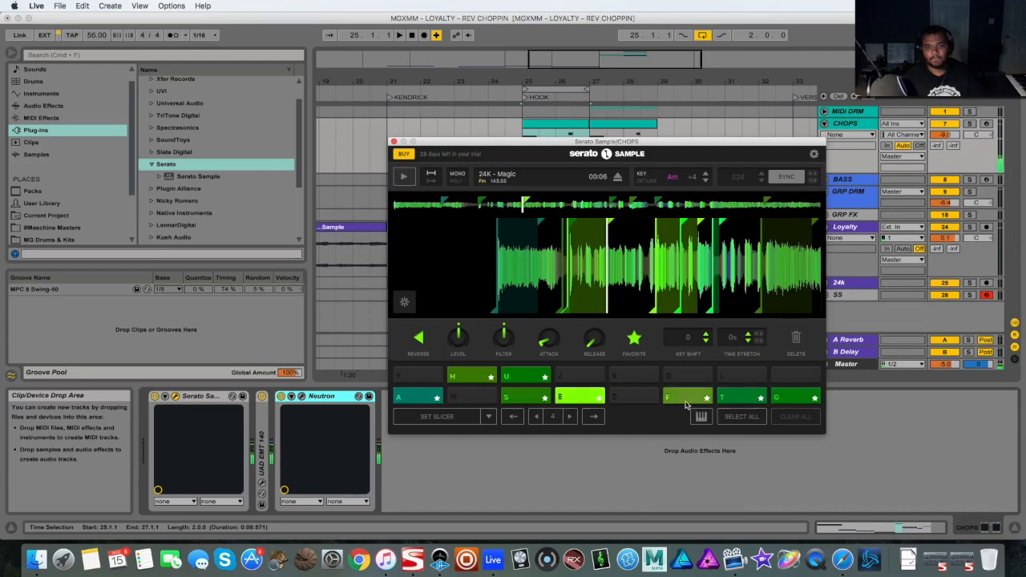
left_click(687, 398)
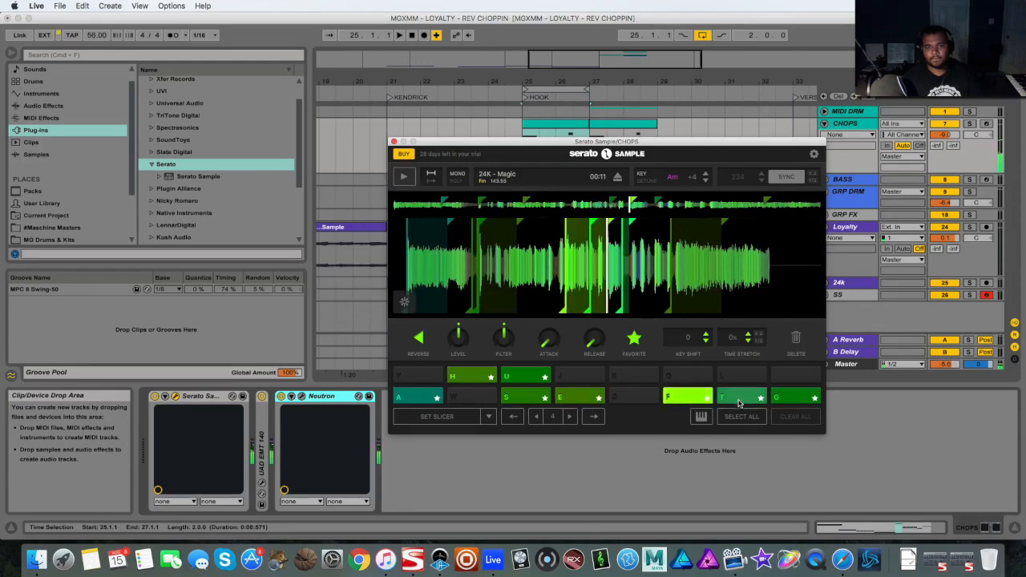
left_click(585, 400)
left_click(691, 403)
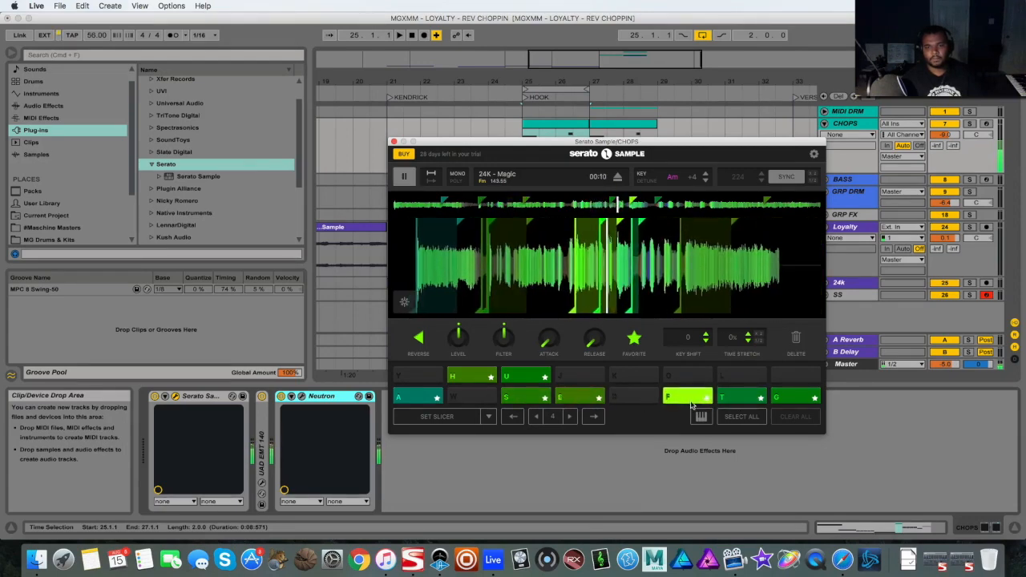
left_click(738, 399)
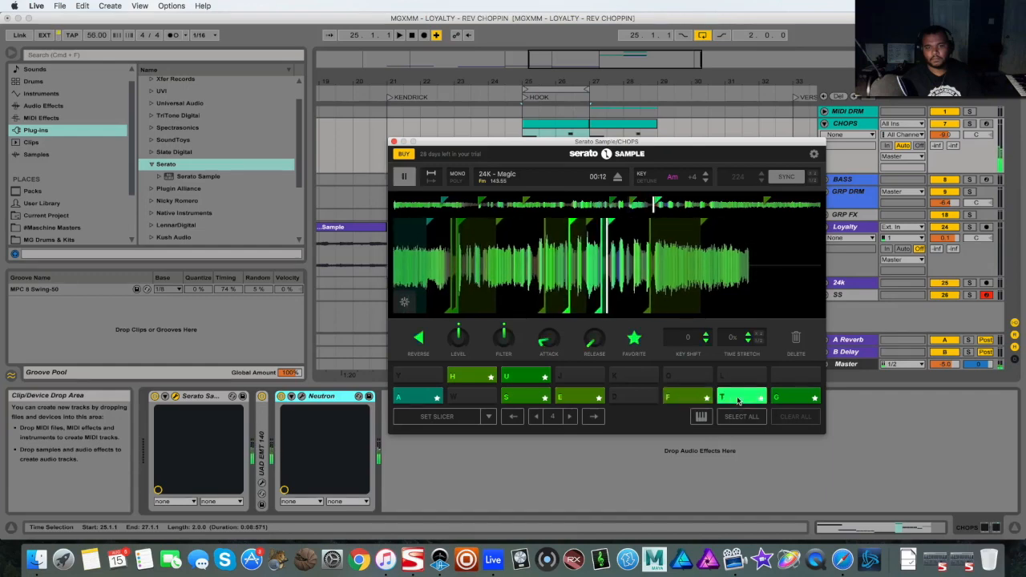
left_click(794, 401)
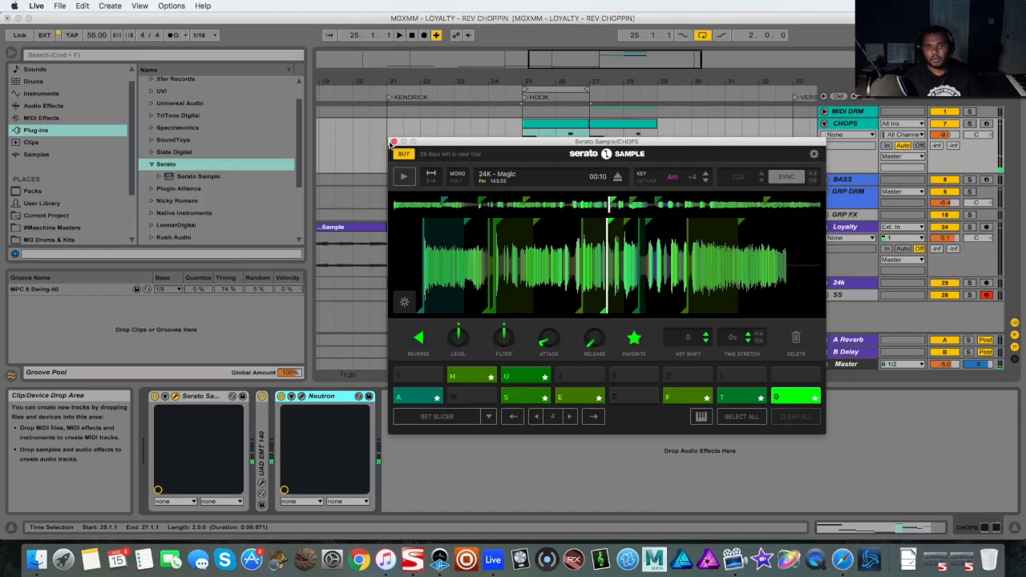
left_click(393, 142)
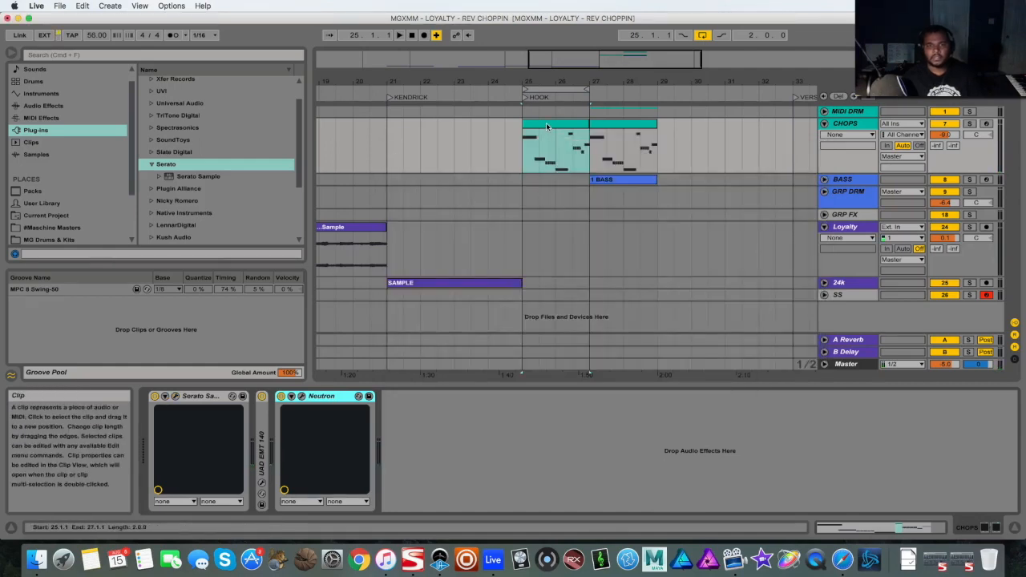
Open the first CHOPS clip's MIDI notes and play the HOOK section from bar 25 to follow the chop sequence.
double_click(546, 128)
mouse_move(299, 419)
left_mouse_down()
mouse_move(281, 420)
mouse_move(304, 420)
mouse_move(286, 424)
mouse_move(296, 412)
left_mouse_up()
left_click(523, 181)
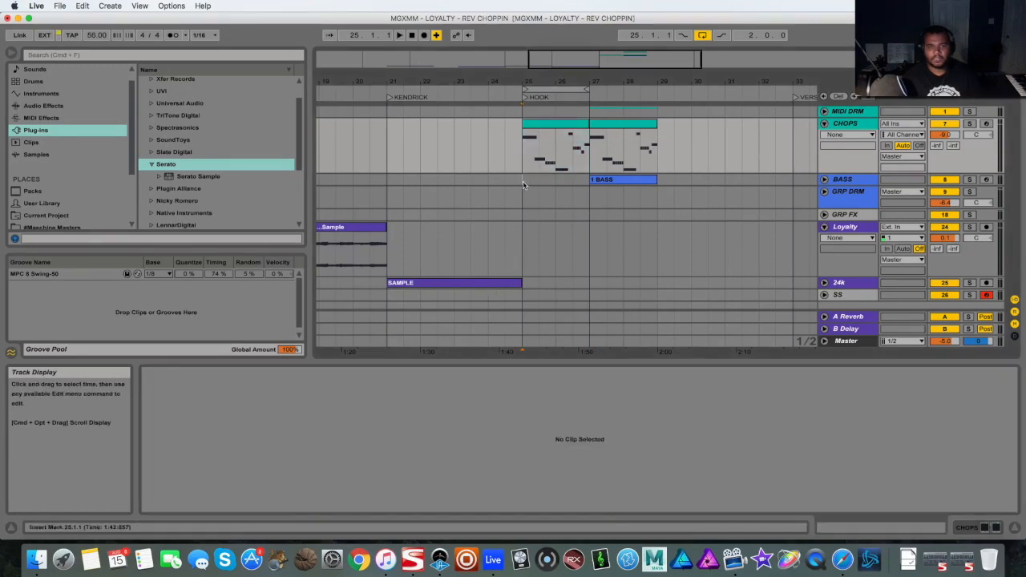
key("space")
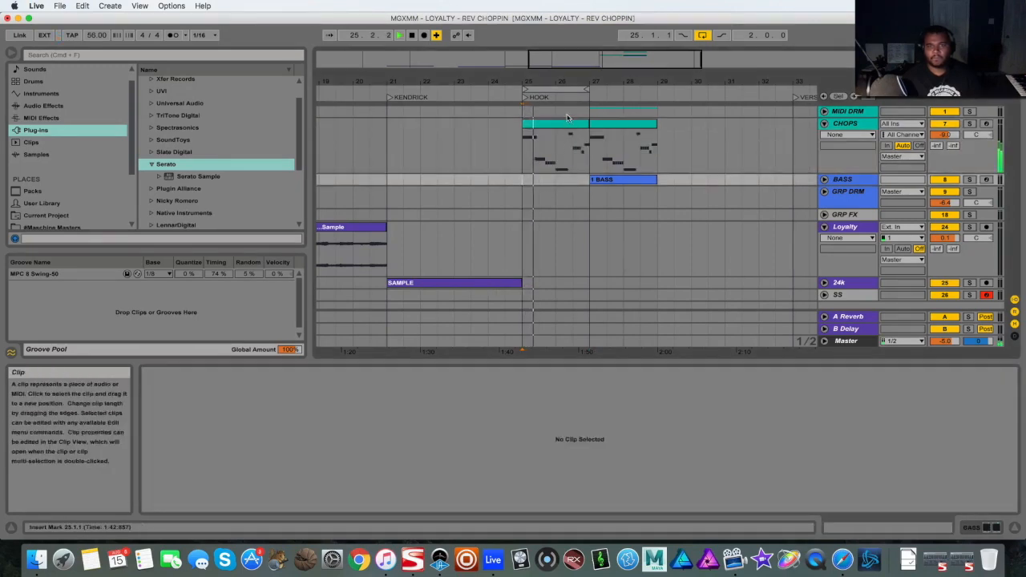
left_click(560, 137)
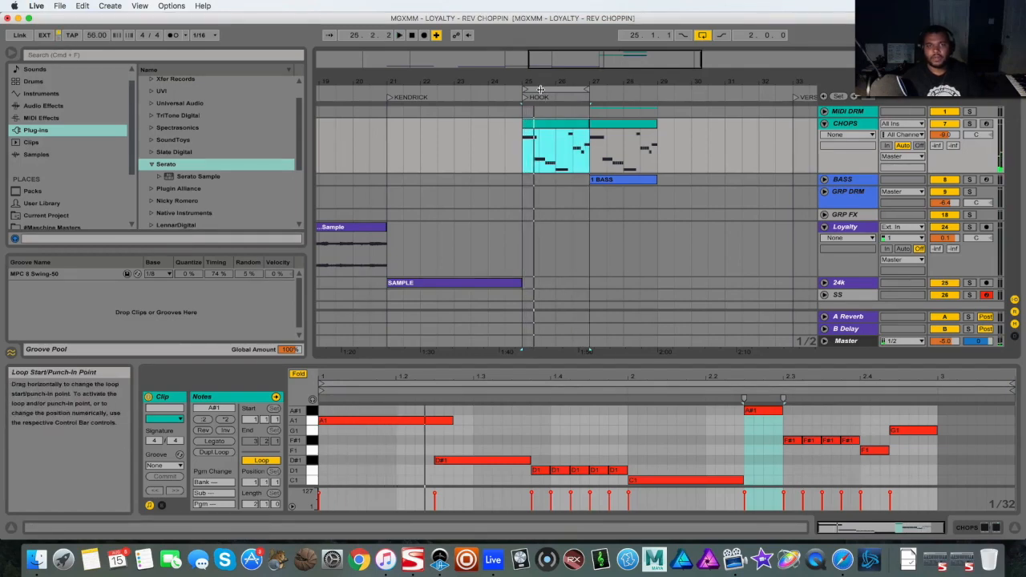
Move the loop to the second CHOPS clip at bar 27 and play it while checking the pads in Serato Sample.
left_click_drag(541, 88, 608, 88)
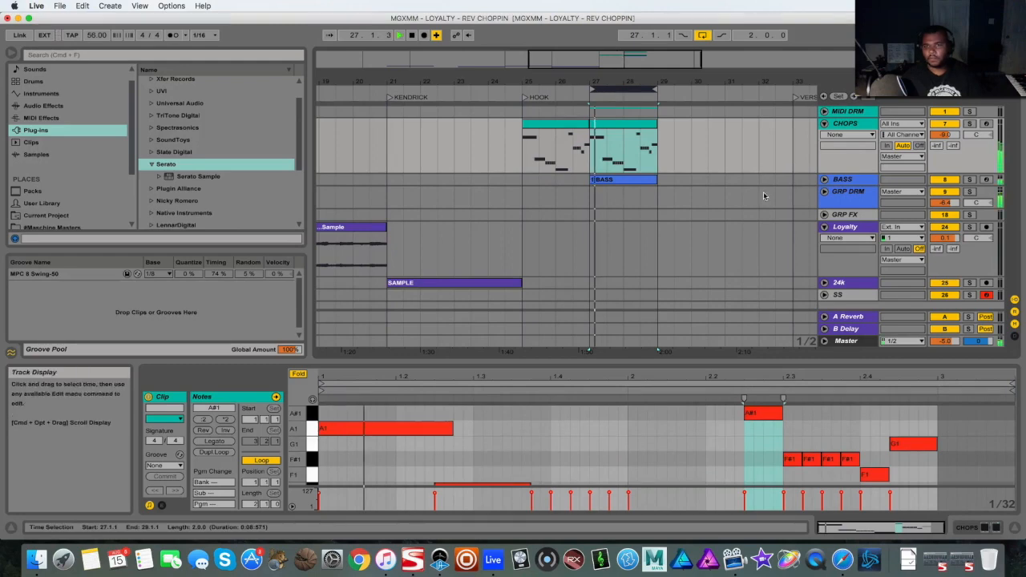
left_click(972, 527)
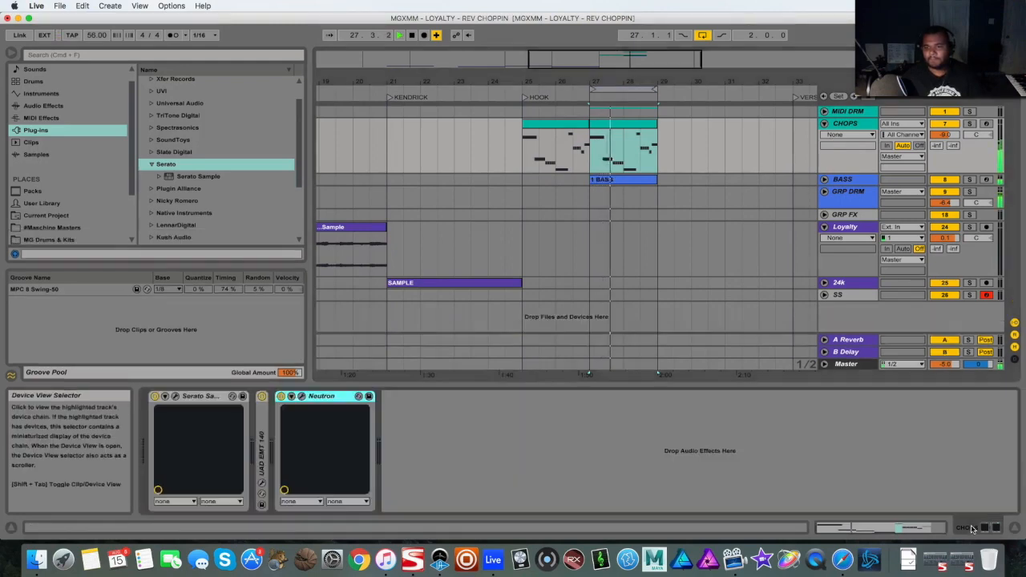
left_click(176, 398)
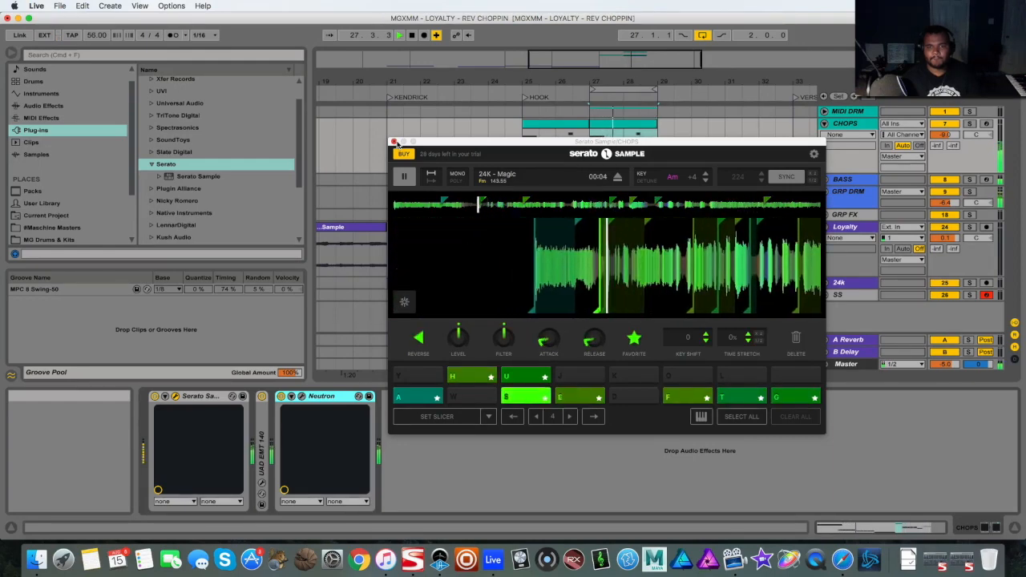
left_click(394, 142)
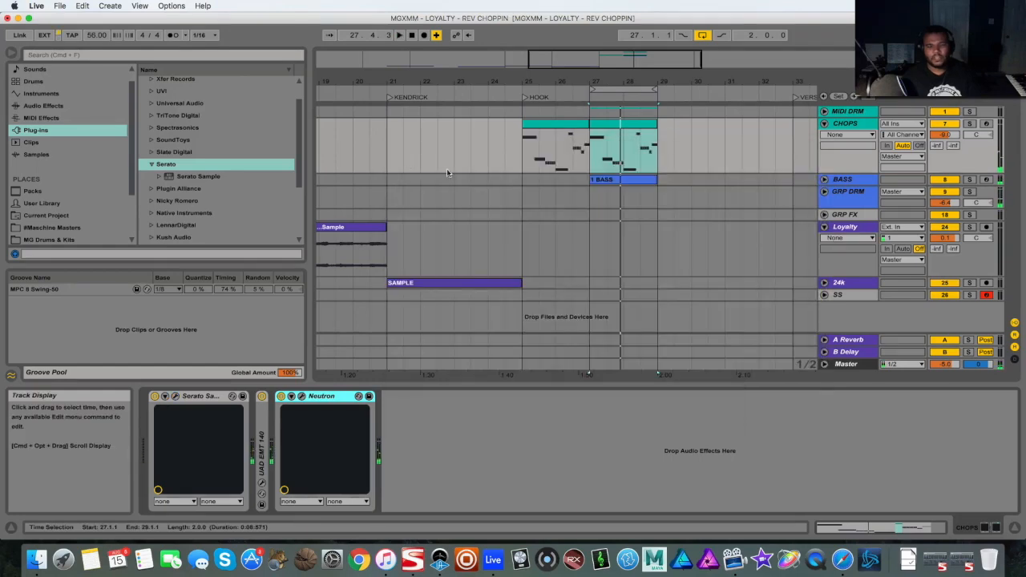
Unfold the BASS track, open its clip to examine the bass notes, and fold the track again.
left_click_drag(620, 76, 556, 315)
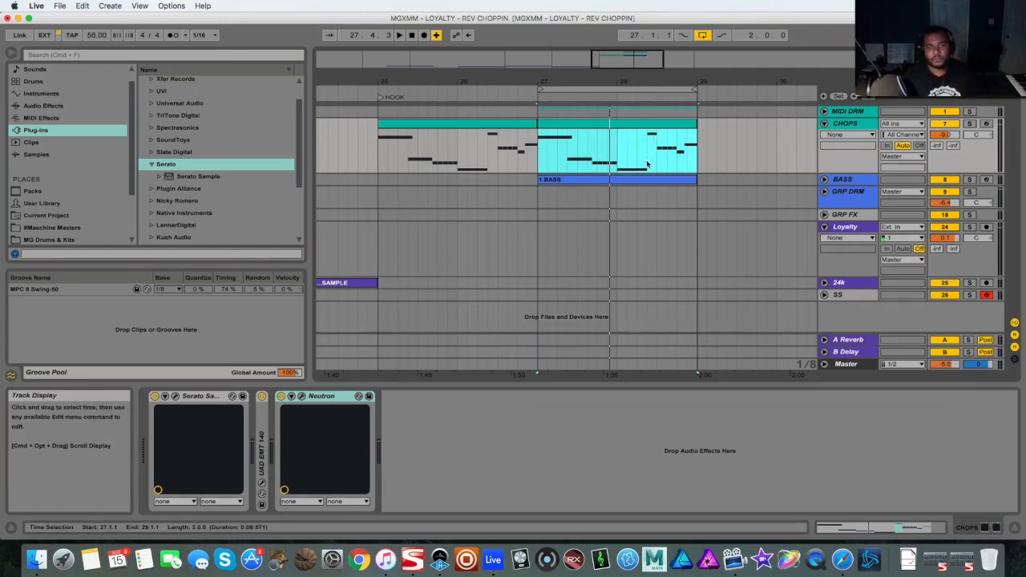
left_click(618, 183)
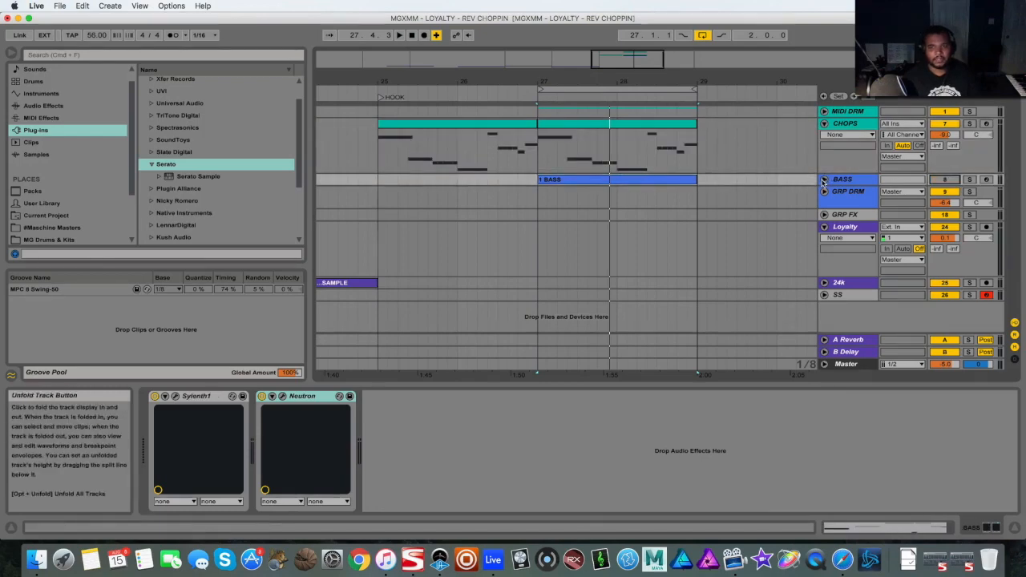
left_click(823, 182)
double_click(618, 213)
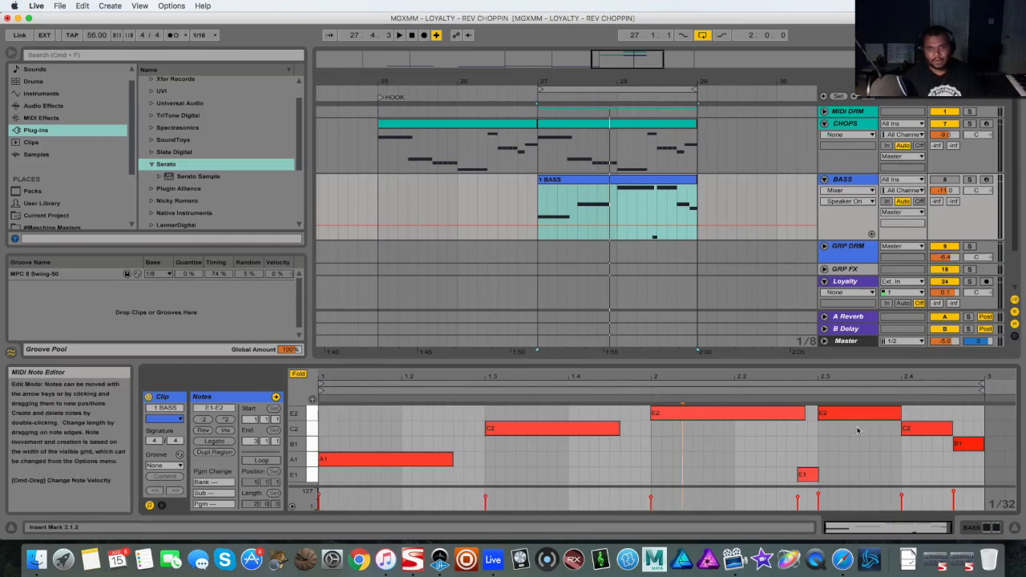
left_click(825, 179)
Select the second CHOPS clip and reopen Serato Sample from the track's device chain.
left_click(651, 130)
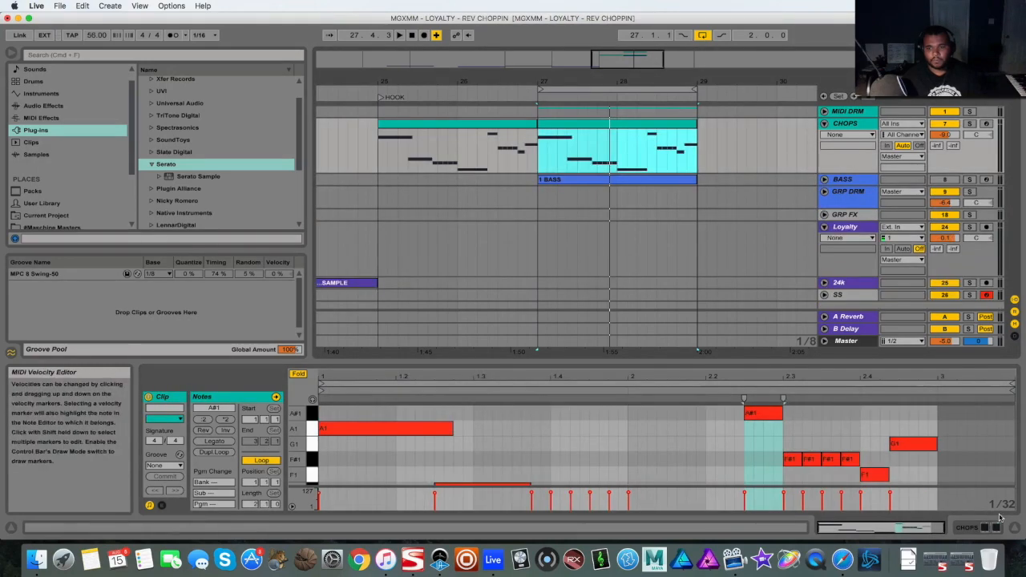
key("shift+Tab")
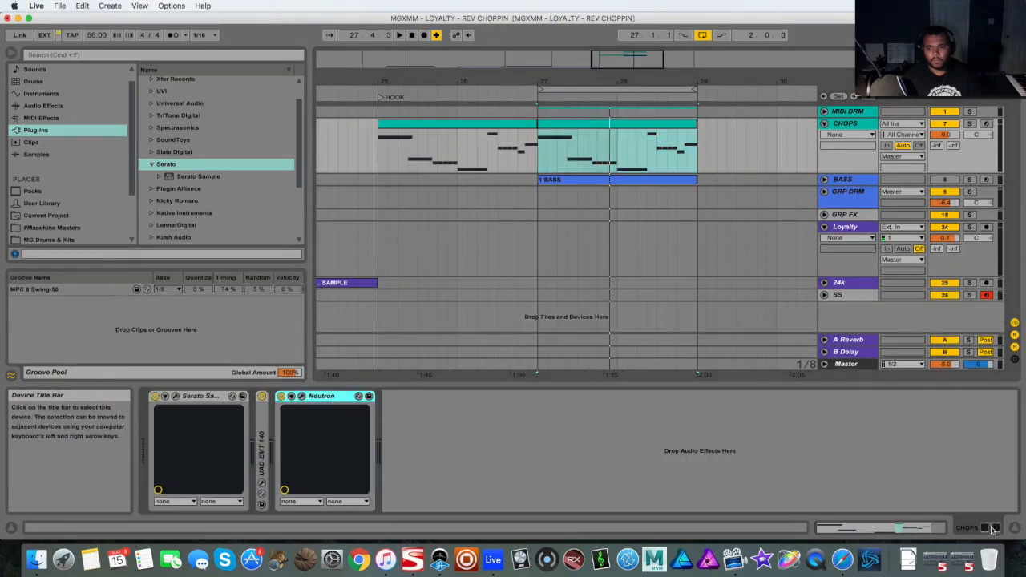
left_click(174, 396)
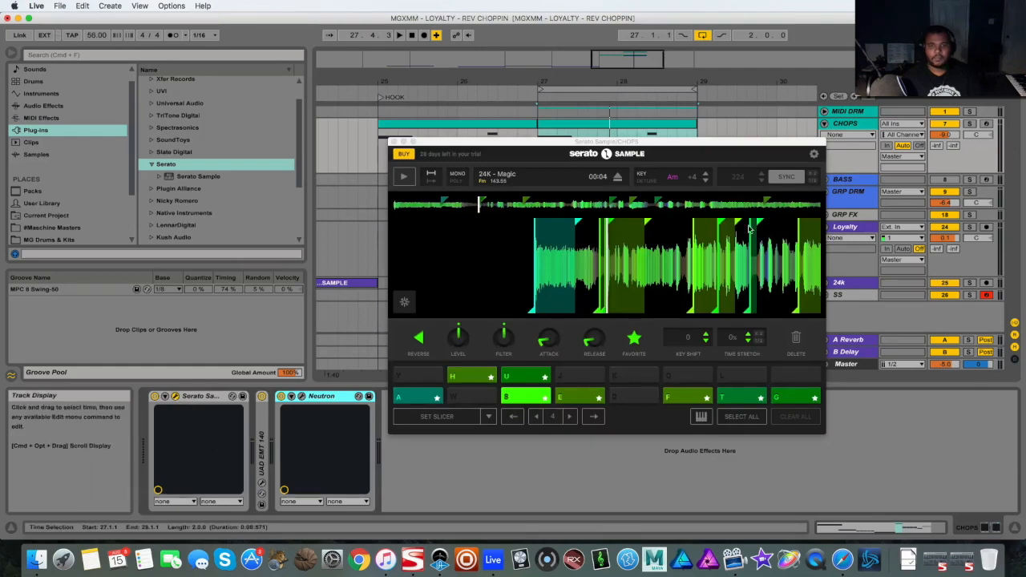
Play the loop and try lowering the whole sample's key shift to +1 (F#m).
key("space")
left_click(707, 181)
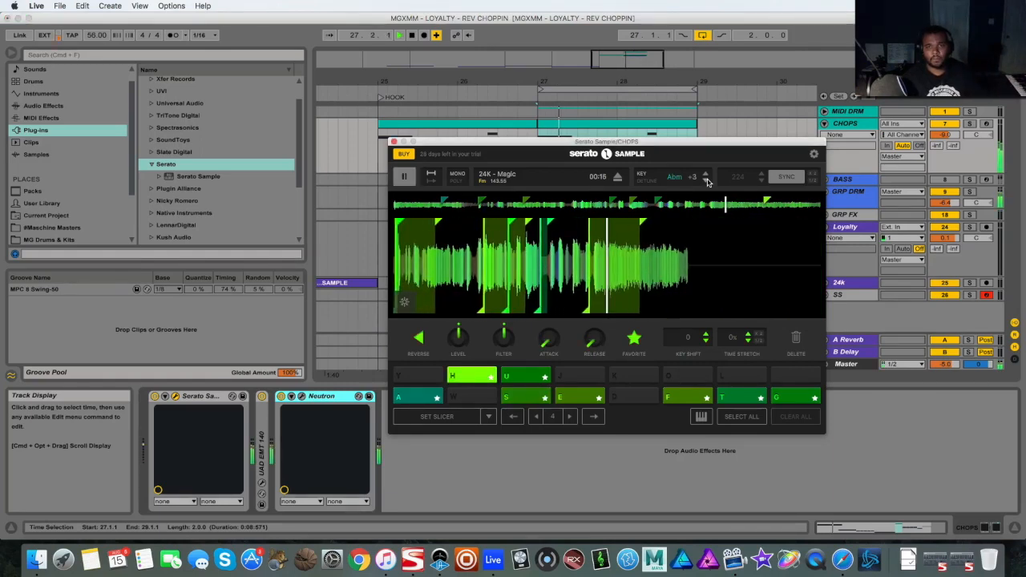
left_click(706, 181)
left_click(707, 181)
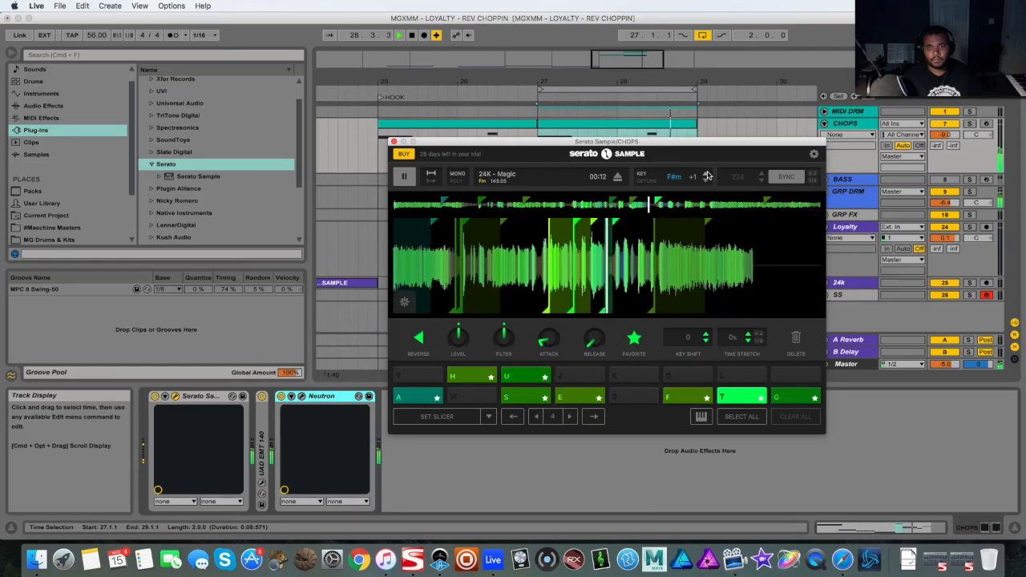
Raise the whole sample's key shift to +7 (Cm) during playback, and stop the loop.
left_click(706, 174)
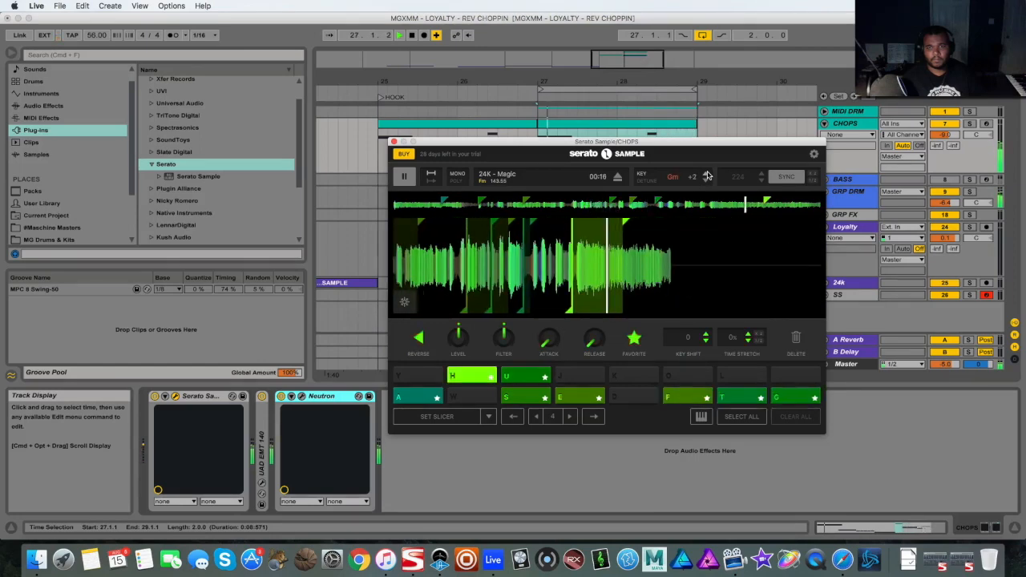
left_click(707, 173)
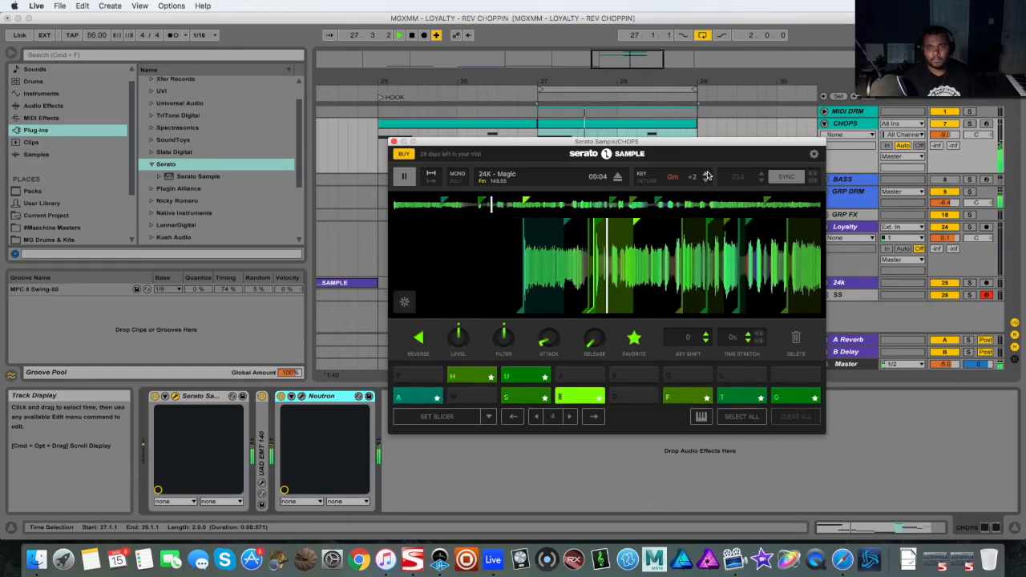
left_click(707, 173)
left_click(707, 173)
left_click(706, 173)
left_click(706, 173)
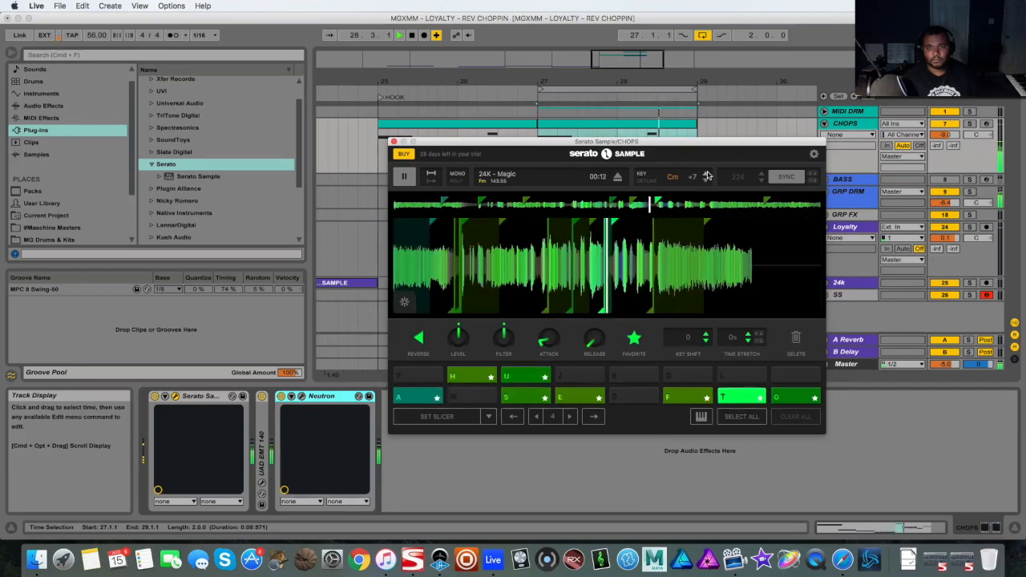
key("space")
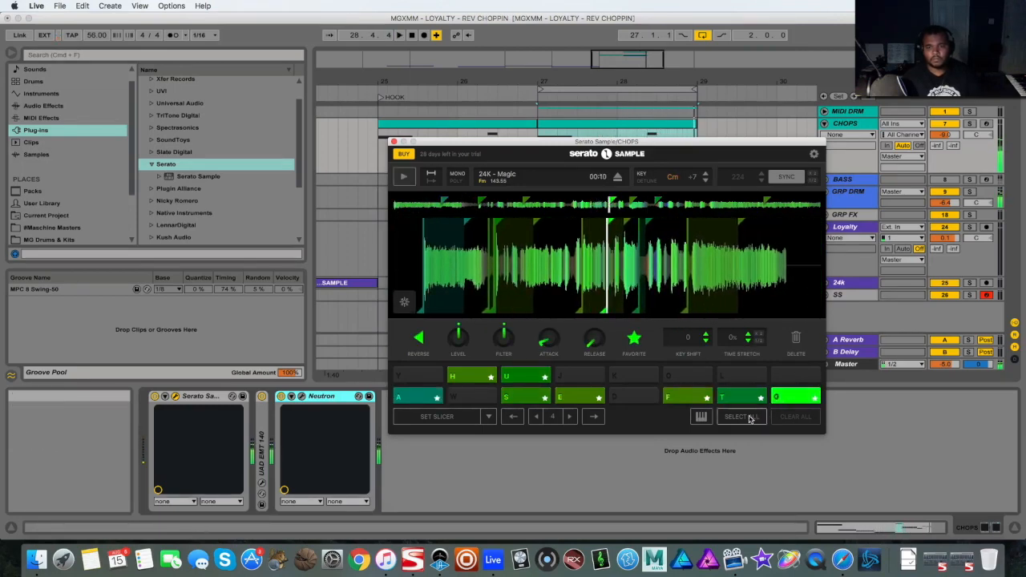
Select all pads, lower their shared filter to darken the chops, and audition the loop.
left_click(742, 417)
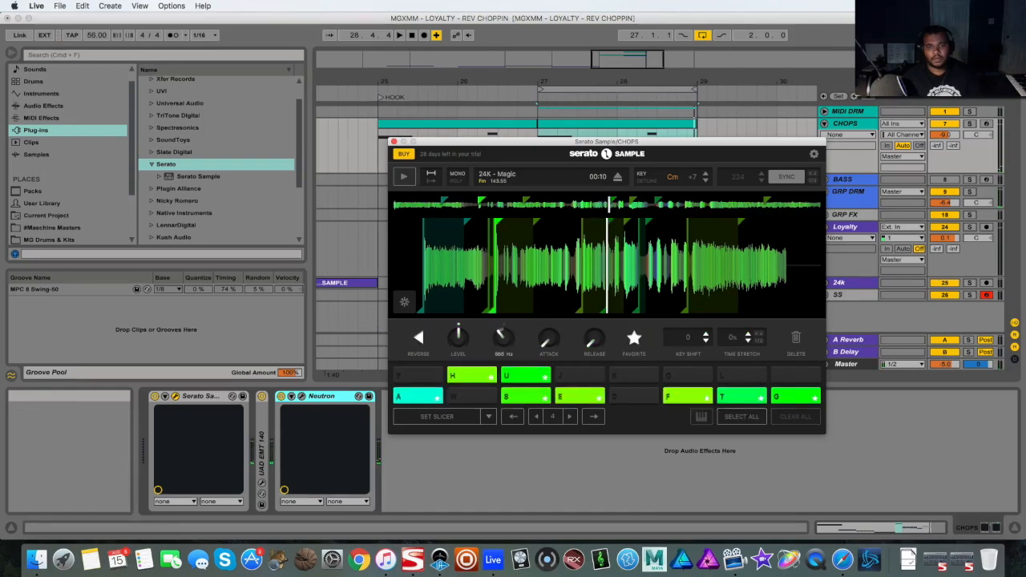
key("space")
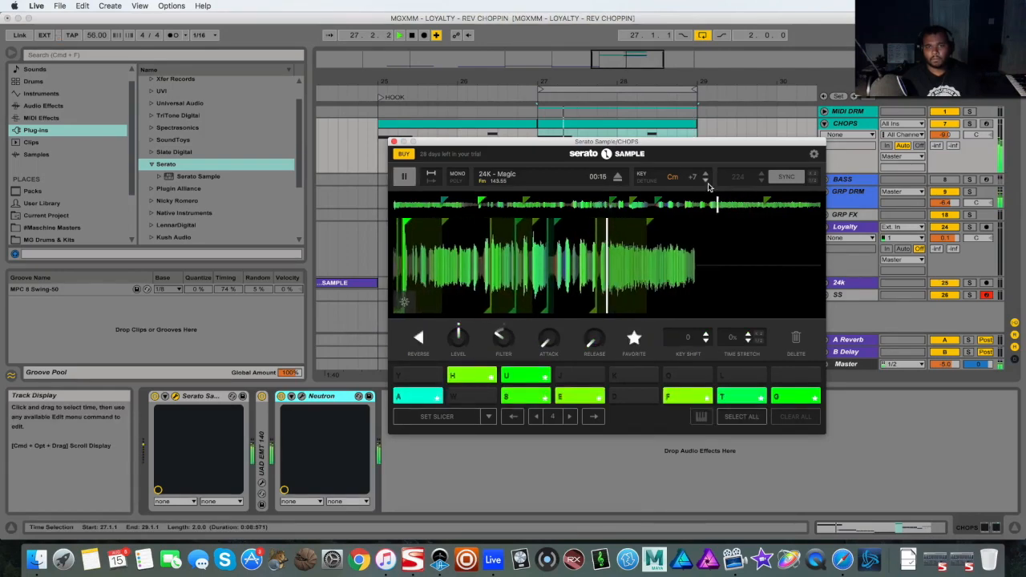
key("space")
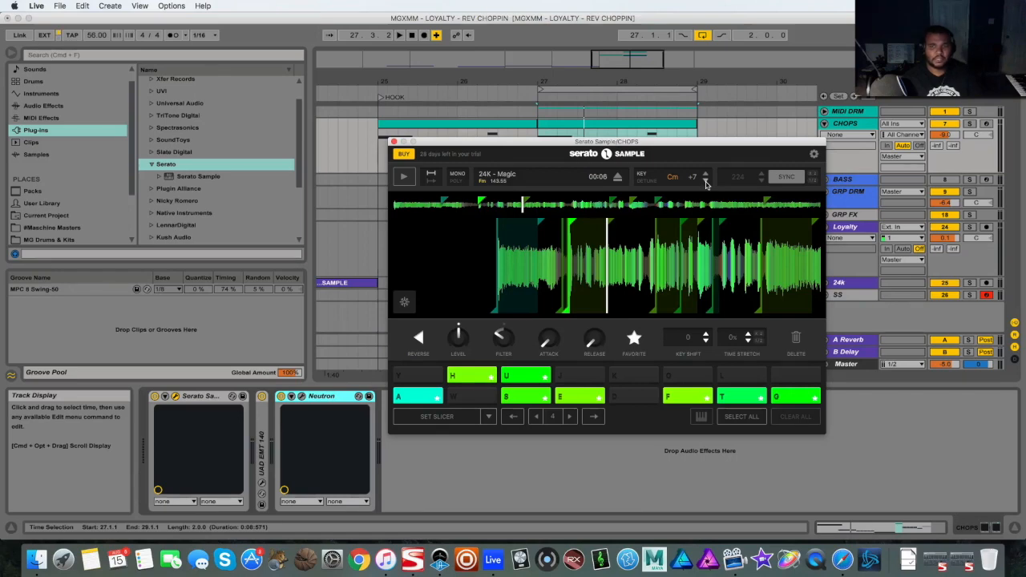
key("space")
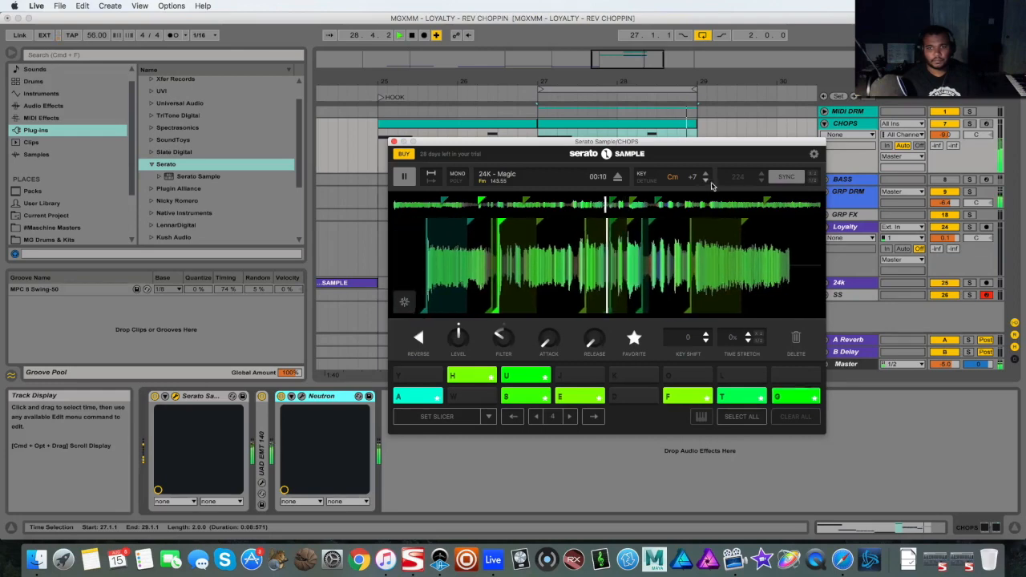
key("space")
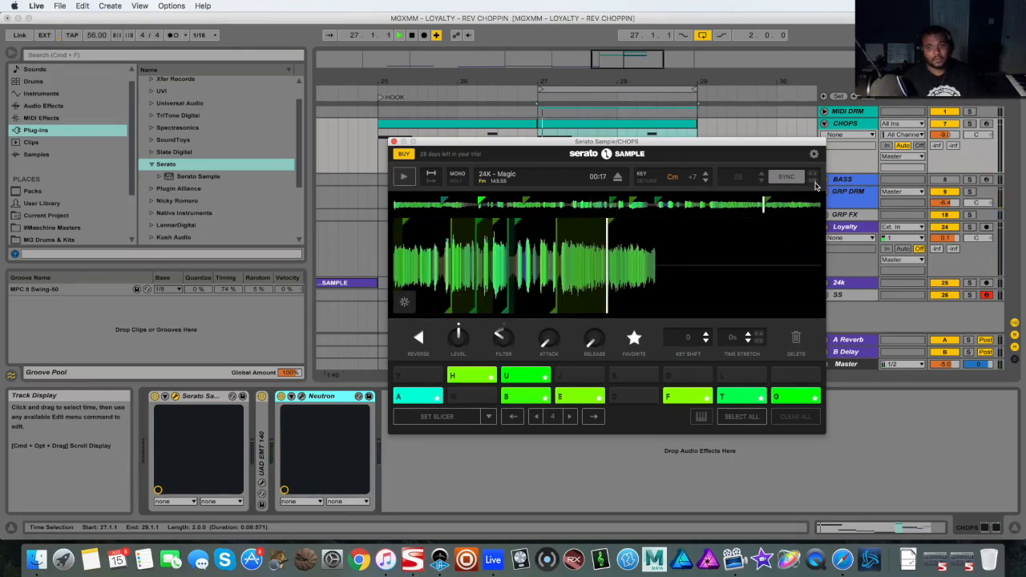
Play the loop, raise the sample's synced tempo to 224 BPM during playback, and stop the loop.
key("space")
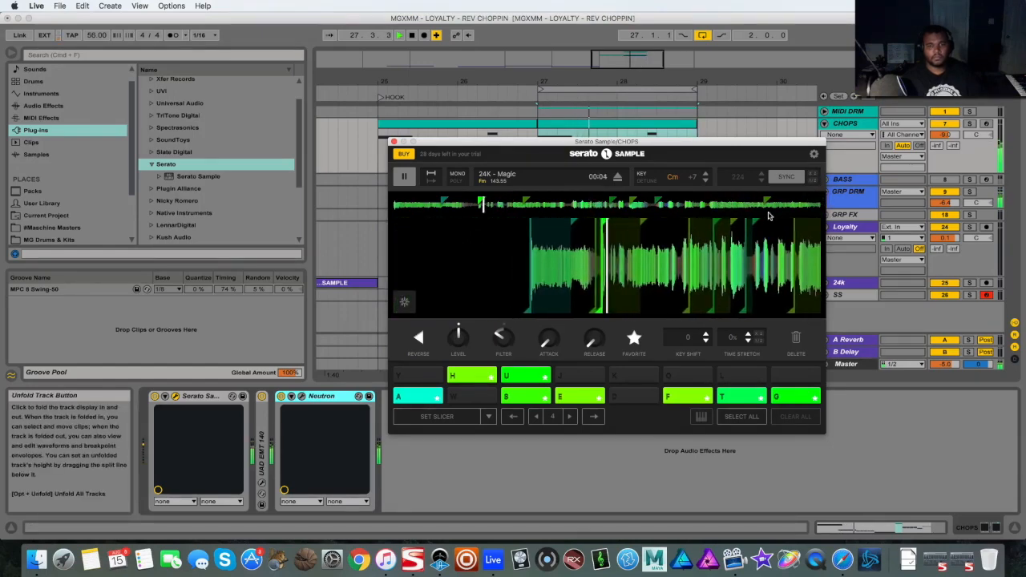
key("space")
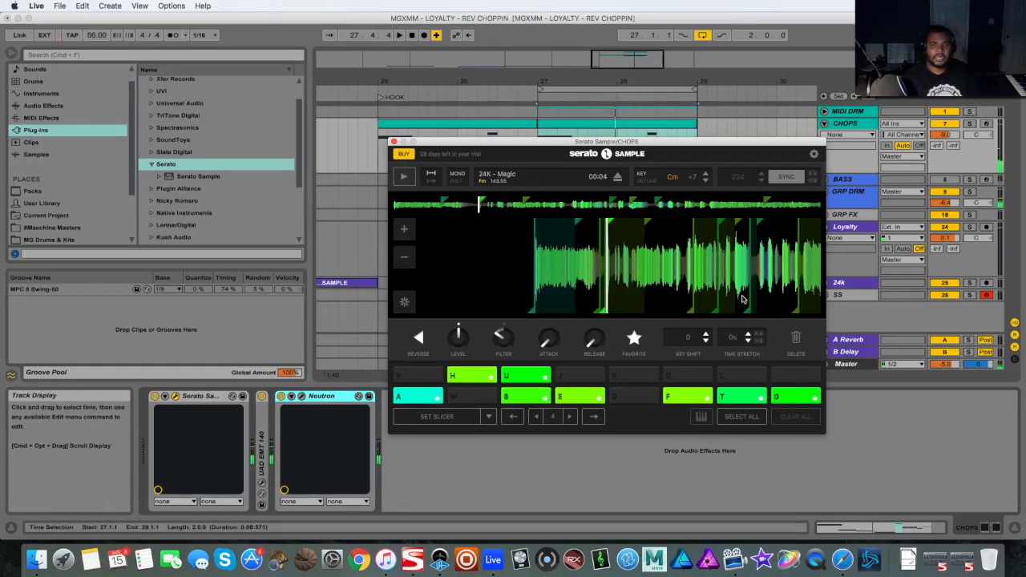
Audition pad S while lowering its time stretch to -50%, and further to -75%.
left_click(524, 399)
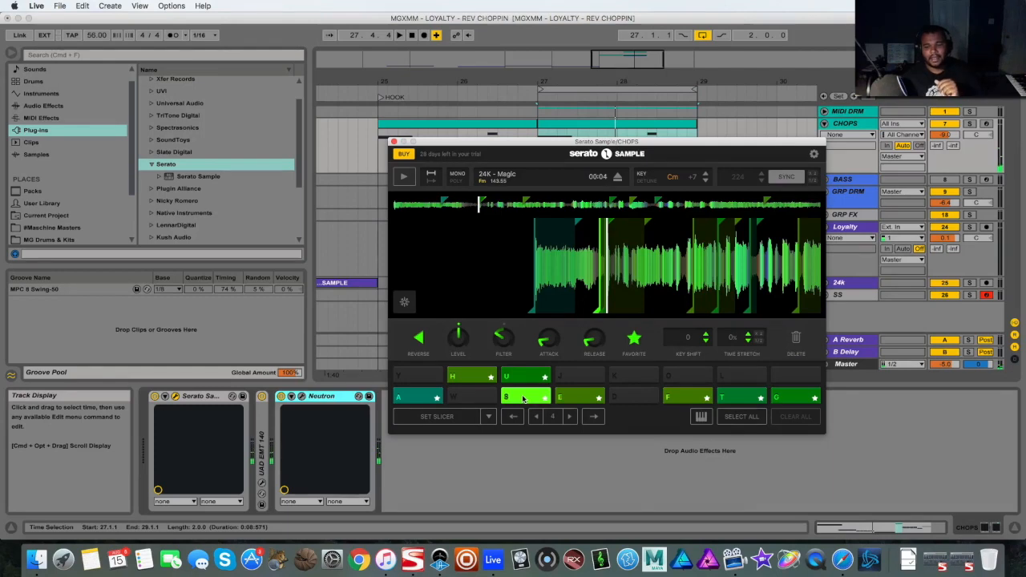
left_click(524, 399)
left_click(523, 398)
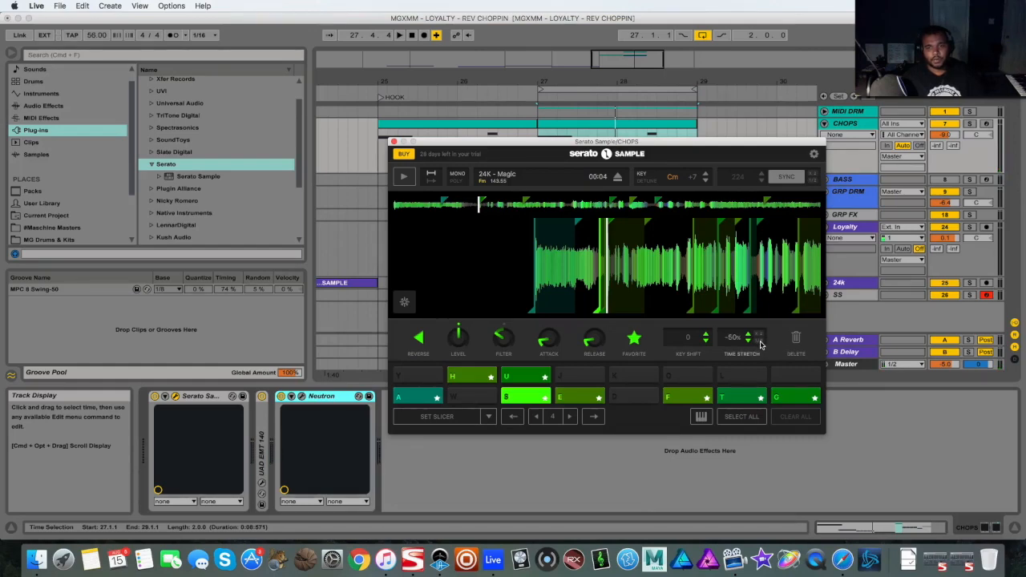
left_click(516, 400)
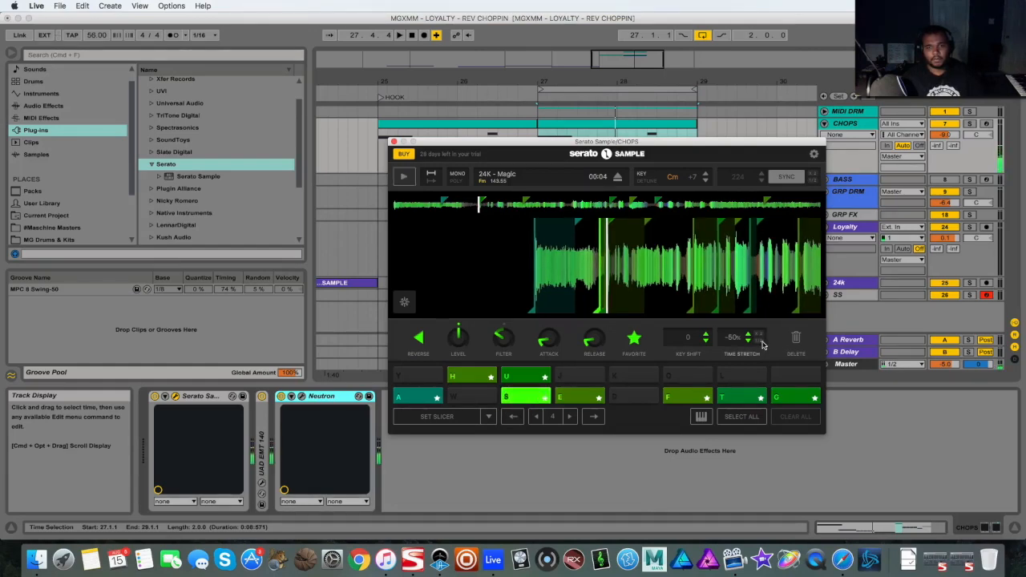
left_click(529, 397)
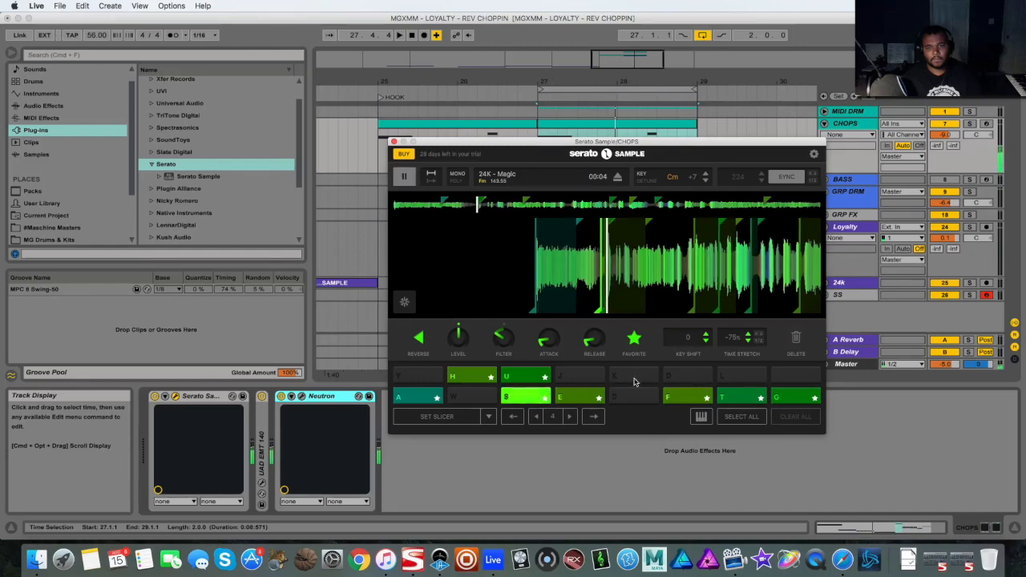
left_click(526, 399)
left_click(523, 400)
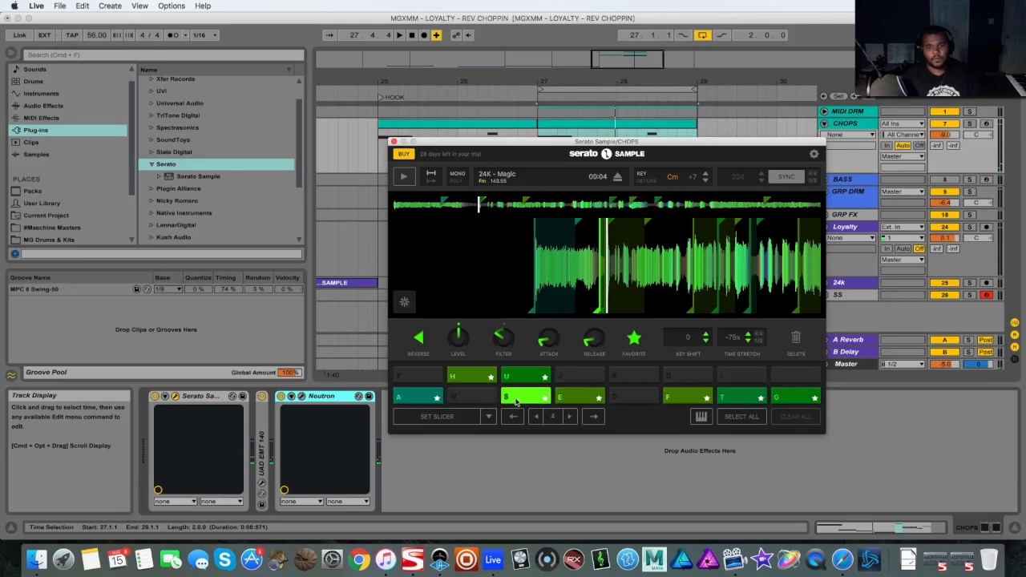
Audition pads T and F, and set pad T's time stretch to -75%.
left_click(737, 396)
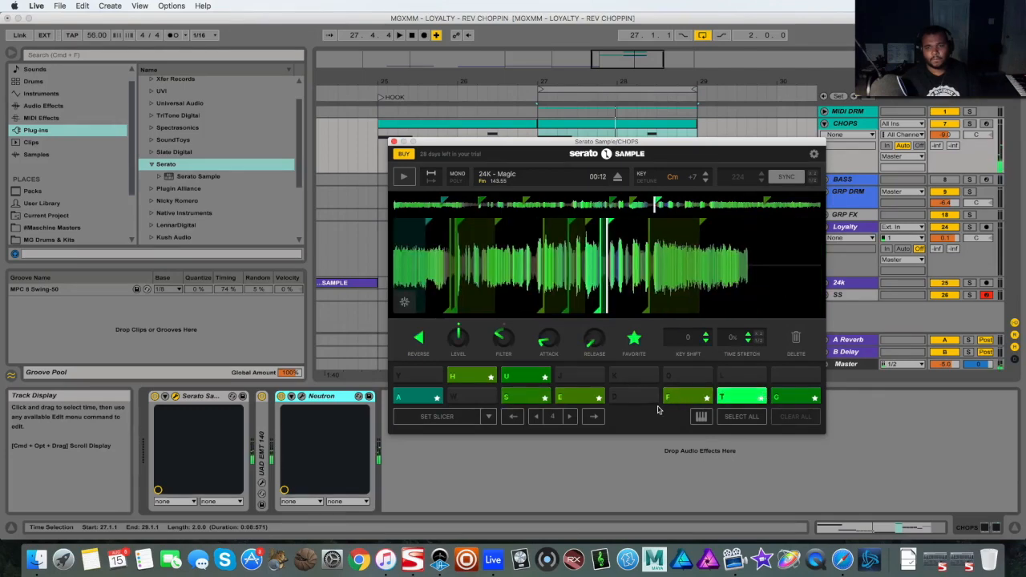
left_click(682, 398)
left_click(682, 399)
left_click(682, 399)
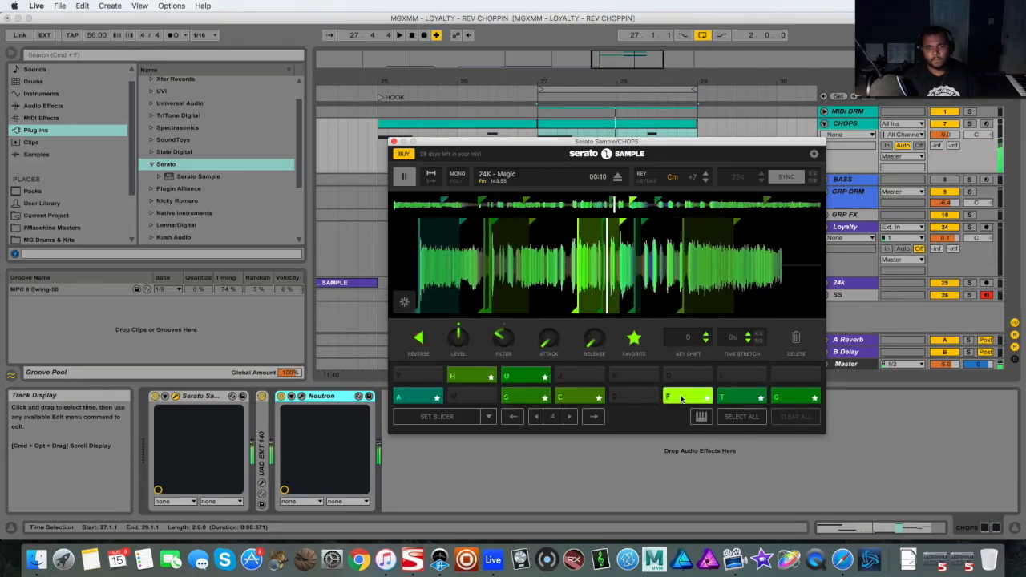
left_click(738, 396)
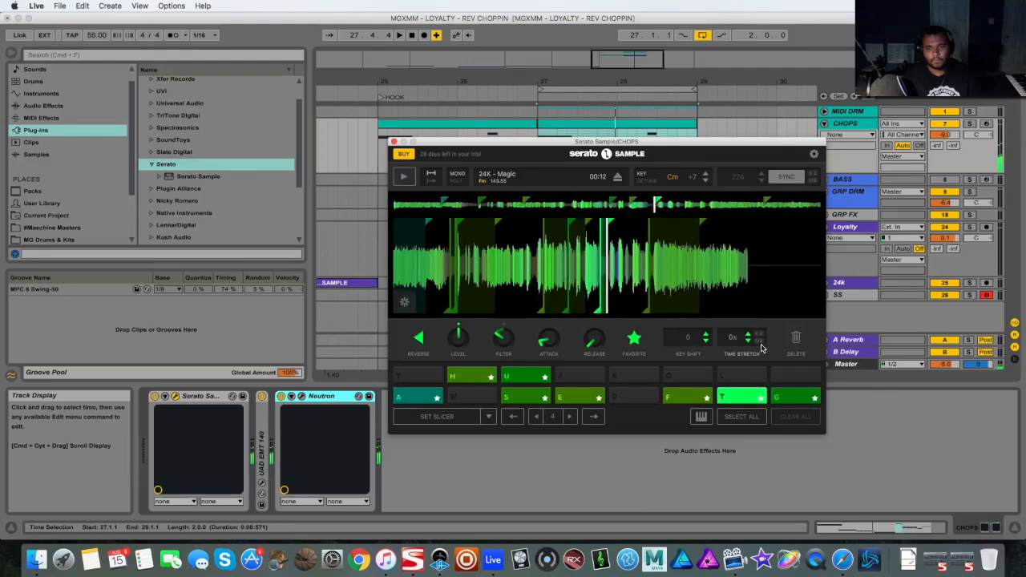
left_click(760, 344)
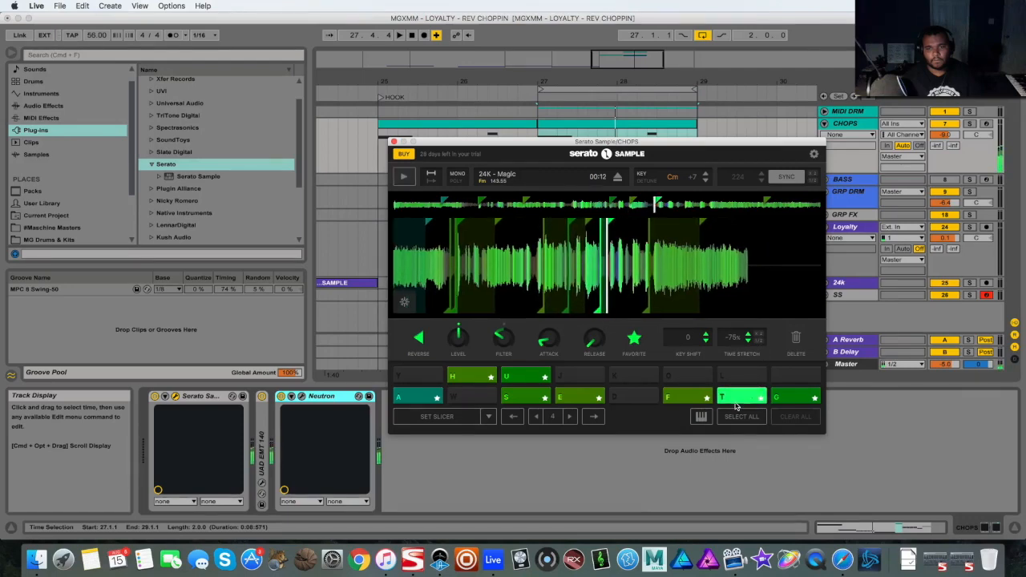
Play the loop with the stretched chops, lower the whole sample's key shift to +4 (Am), and stop playback.
key("space")
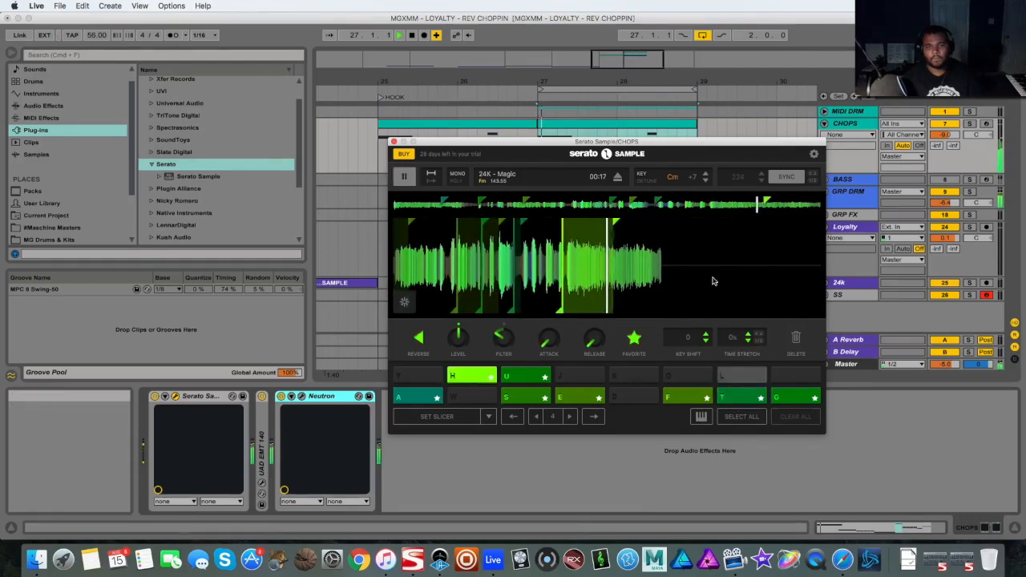
left_click(706, 183)
left_click(706, 182)
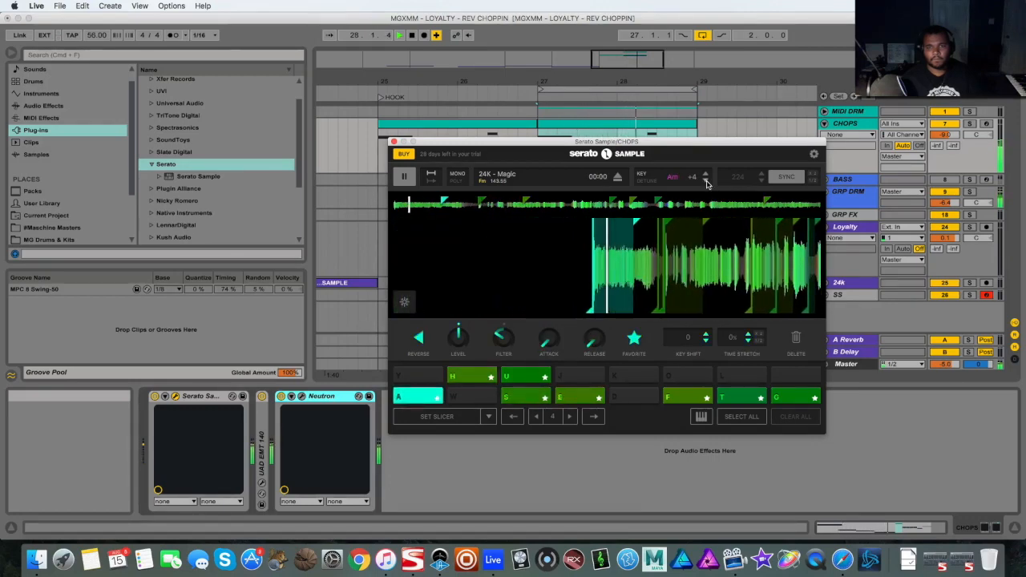
left_click(706, 182)
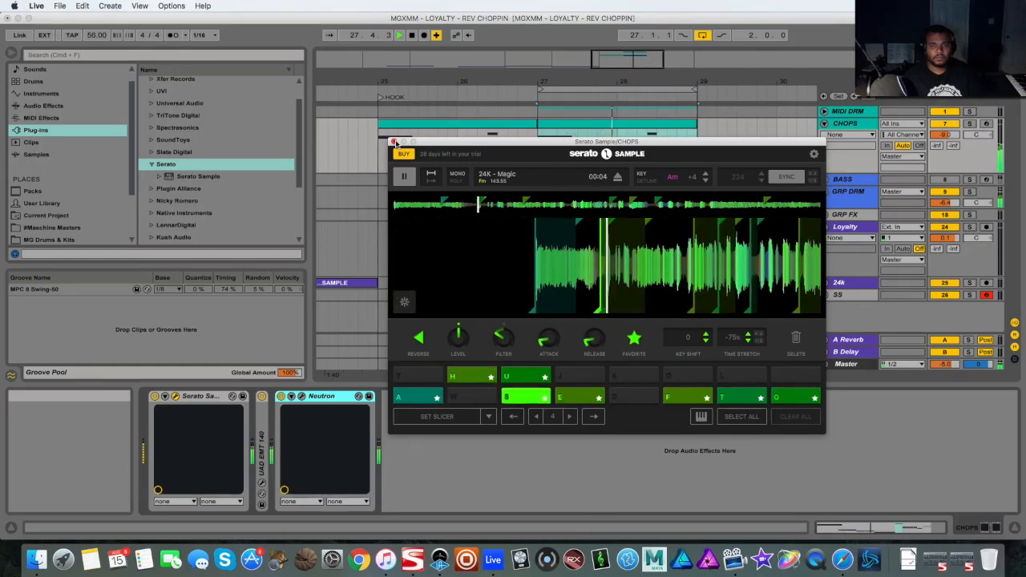
key("space")
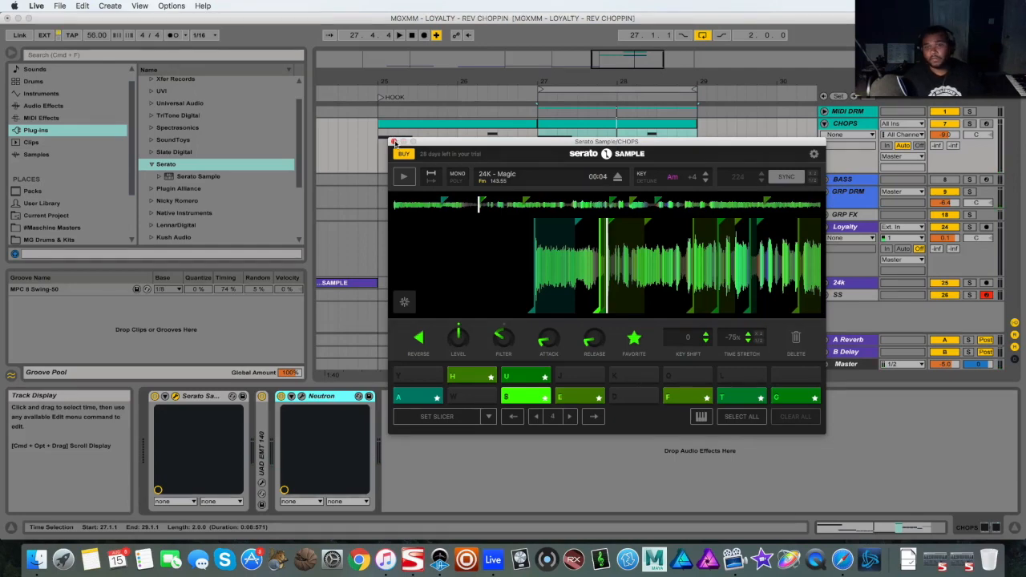
Close the Serato Sample window and show the arrangement from the BRUNO section through HOOK.
left_click(394, 142)
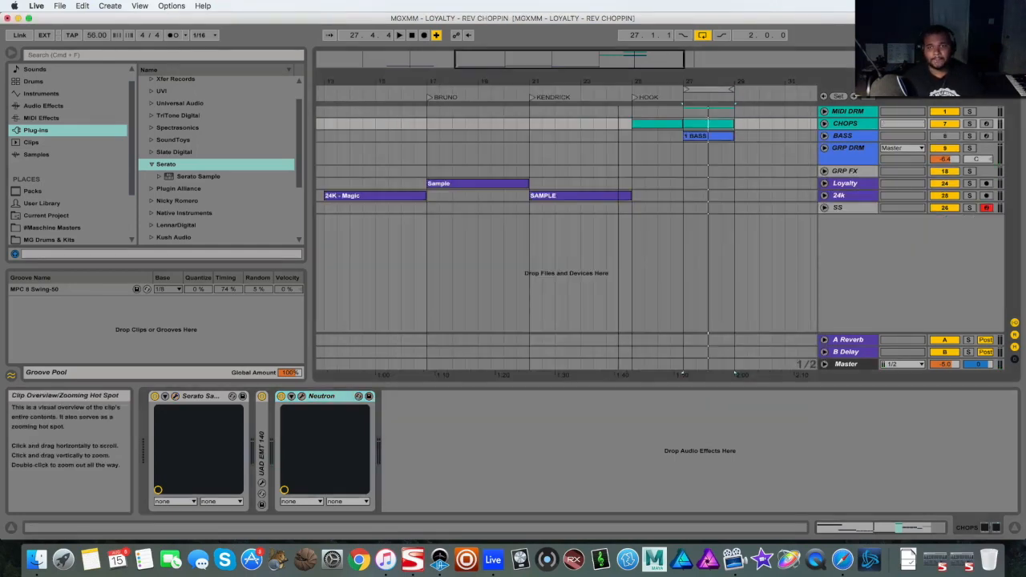
left_click_drag(595, 72, 596, 69)
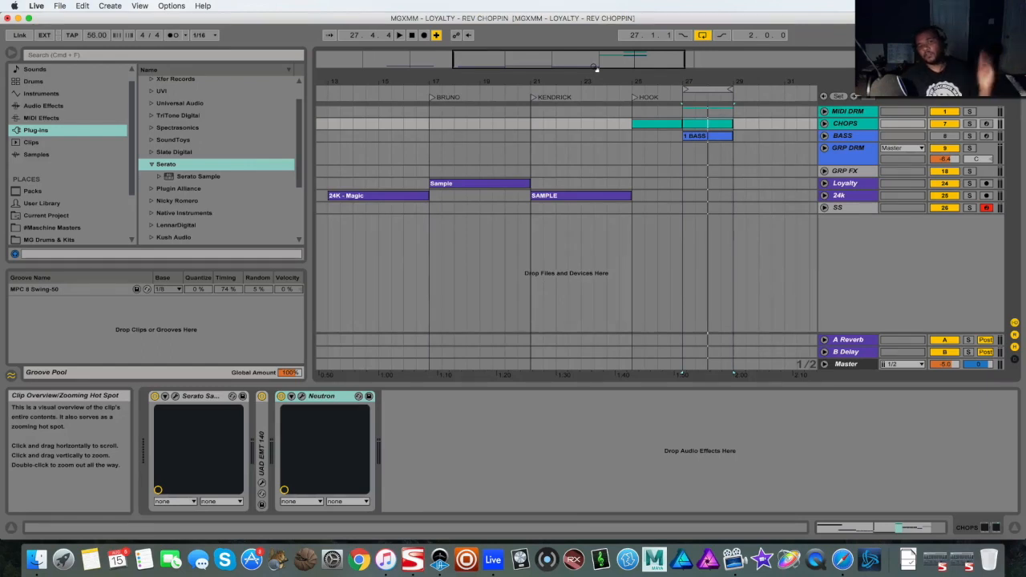